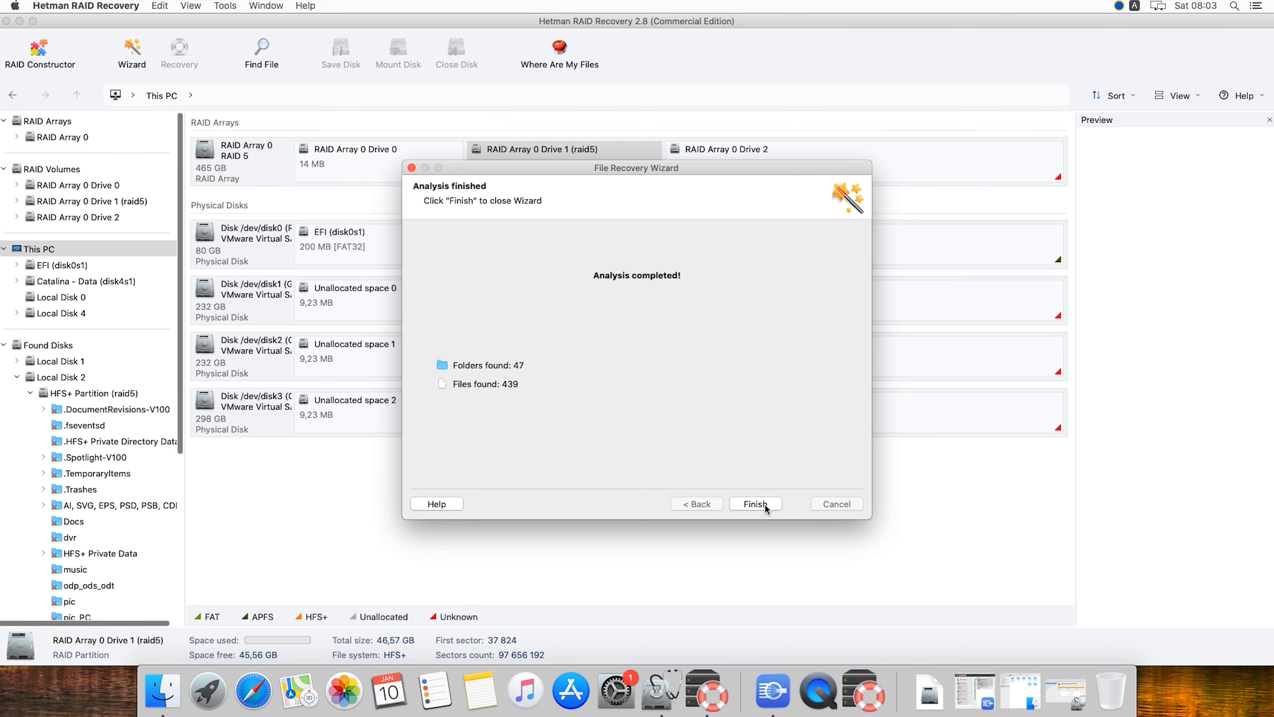
- Close the finished analysis wizard and open the Docs folder on the RAID Array 0 Drive 1 (raid5) volume
left_click(766, 504)
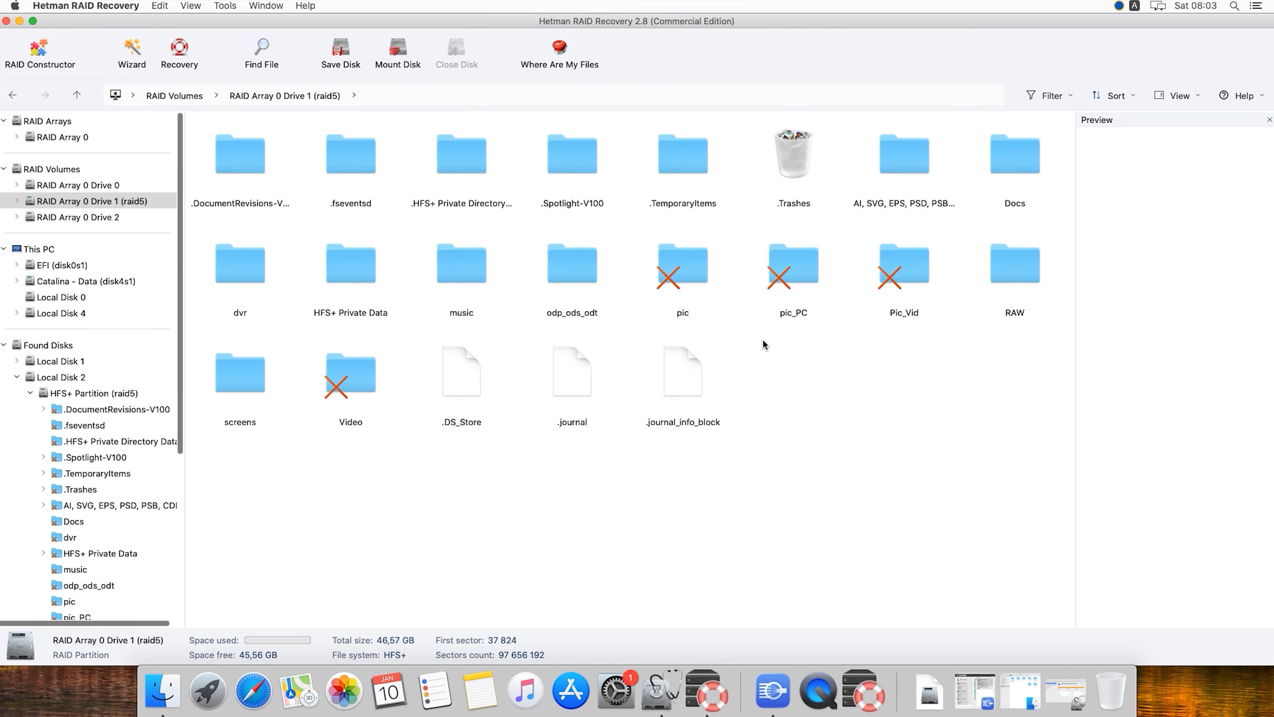
left_click(1012, 167)
double_click(1011, 167)
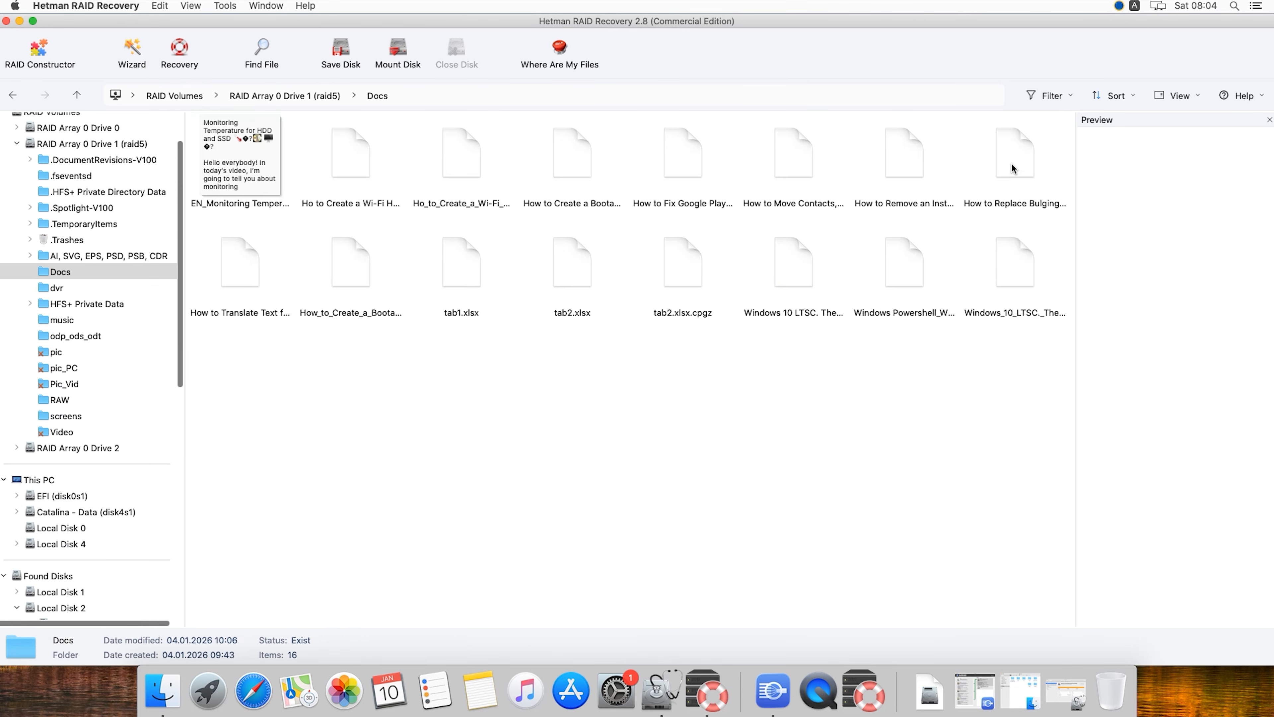
- Preview several documents in the Docs folder, including the Windows 10 LTSC, bootable USB and HDD temperature monitoring files
left_click(770, 168)
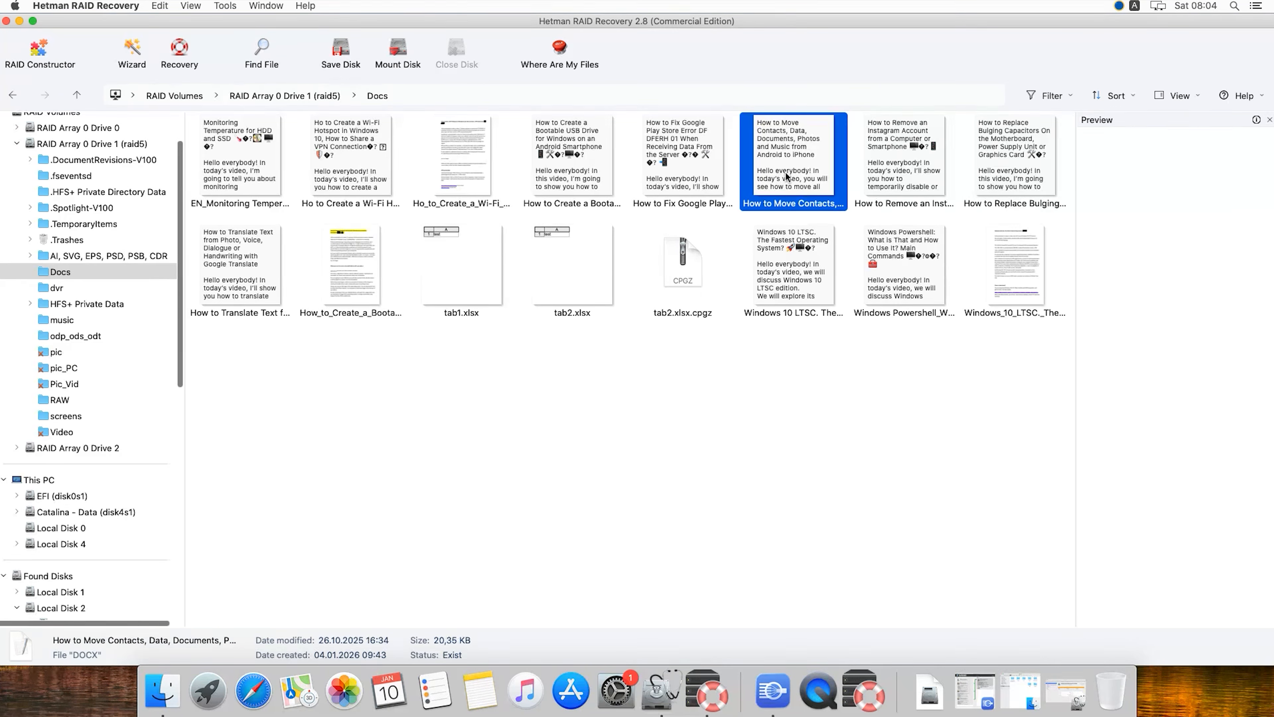
left_click(1014, 280)
left_click(359, 281)
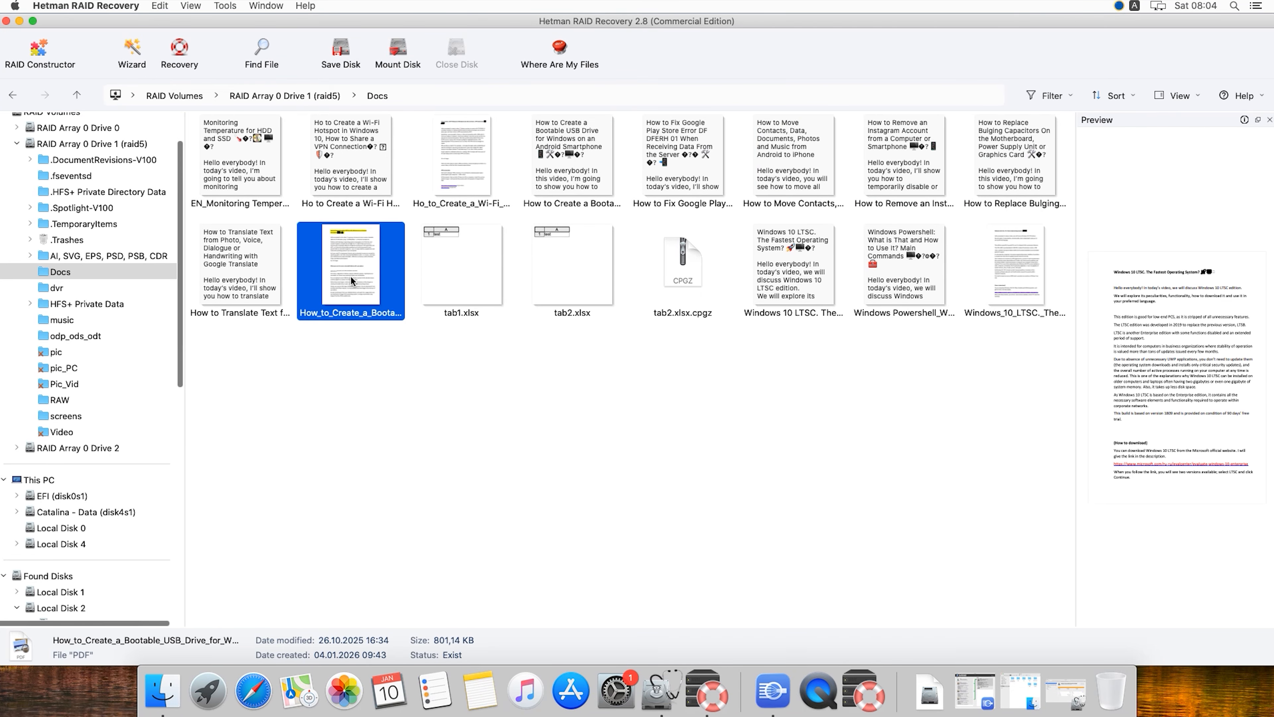
left_click(366, 170)
left_click(255, 170)
- Preview the video mov1717.mp4 in the dvr folder and widen the preview area
left_click(74, 96)
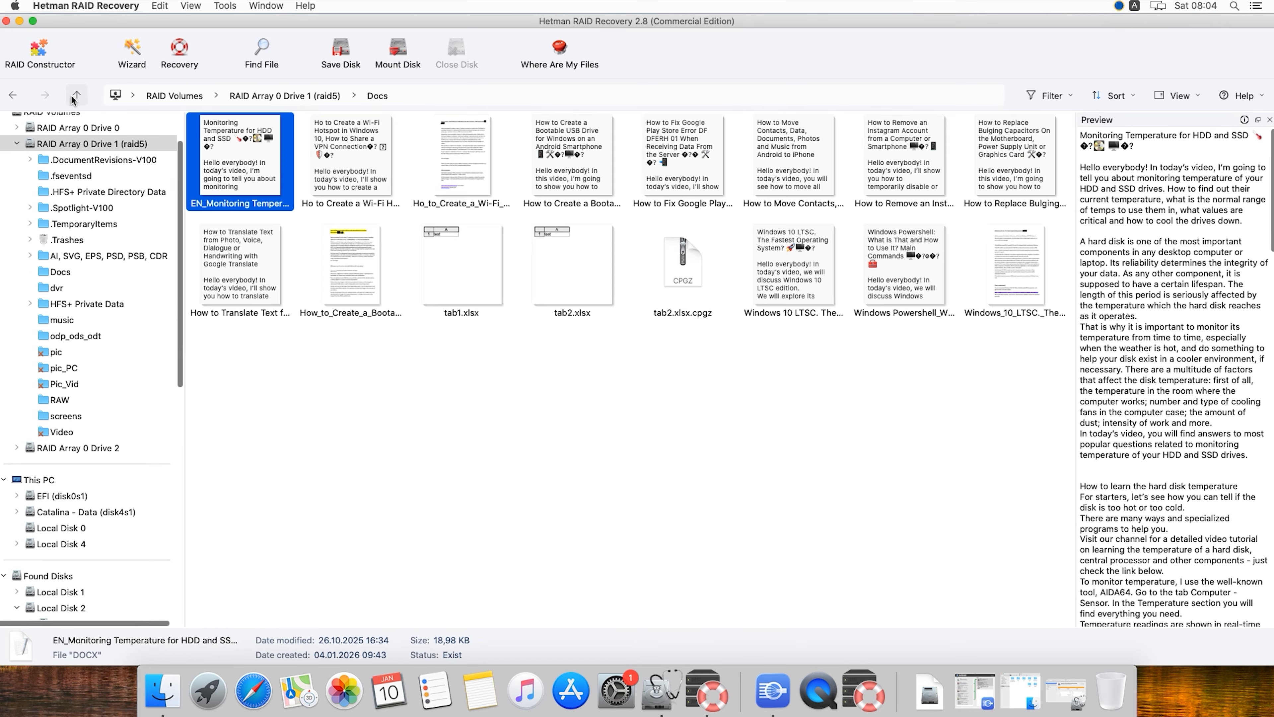
double_click(249, 257)
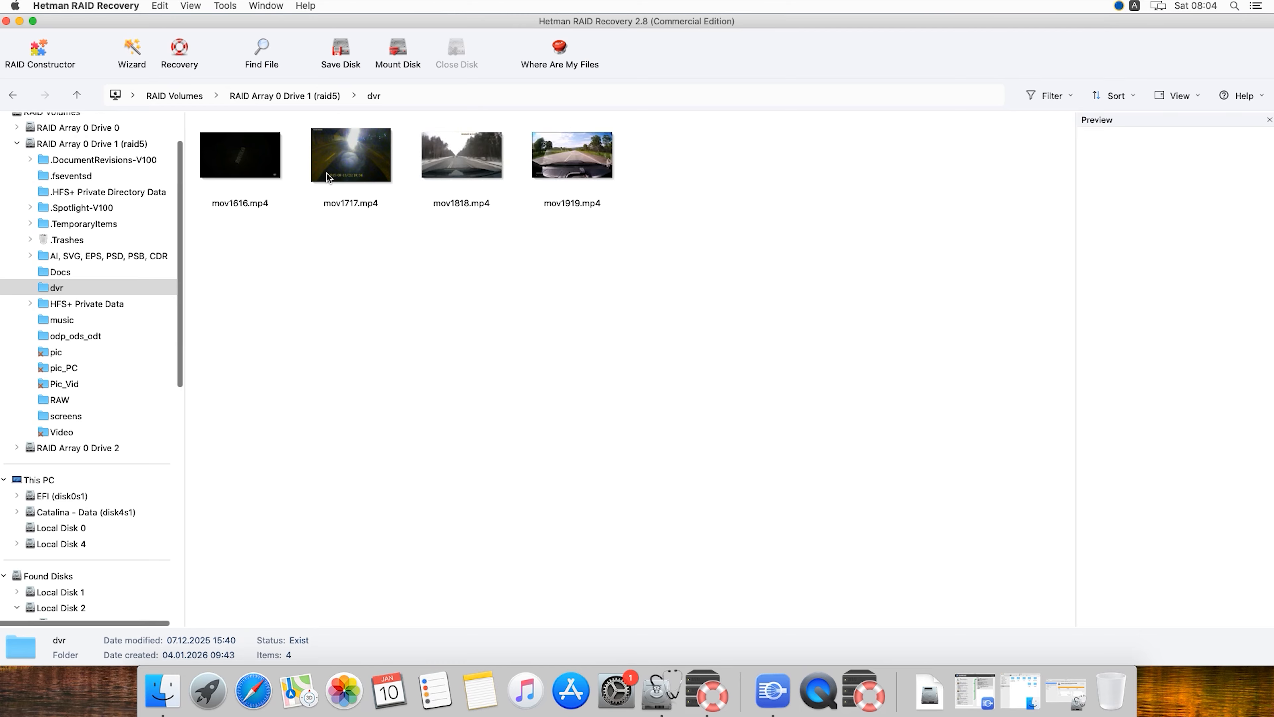
left_click(351, 157)
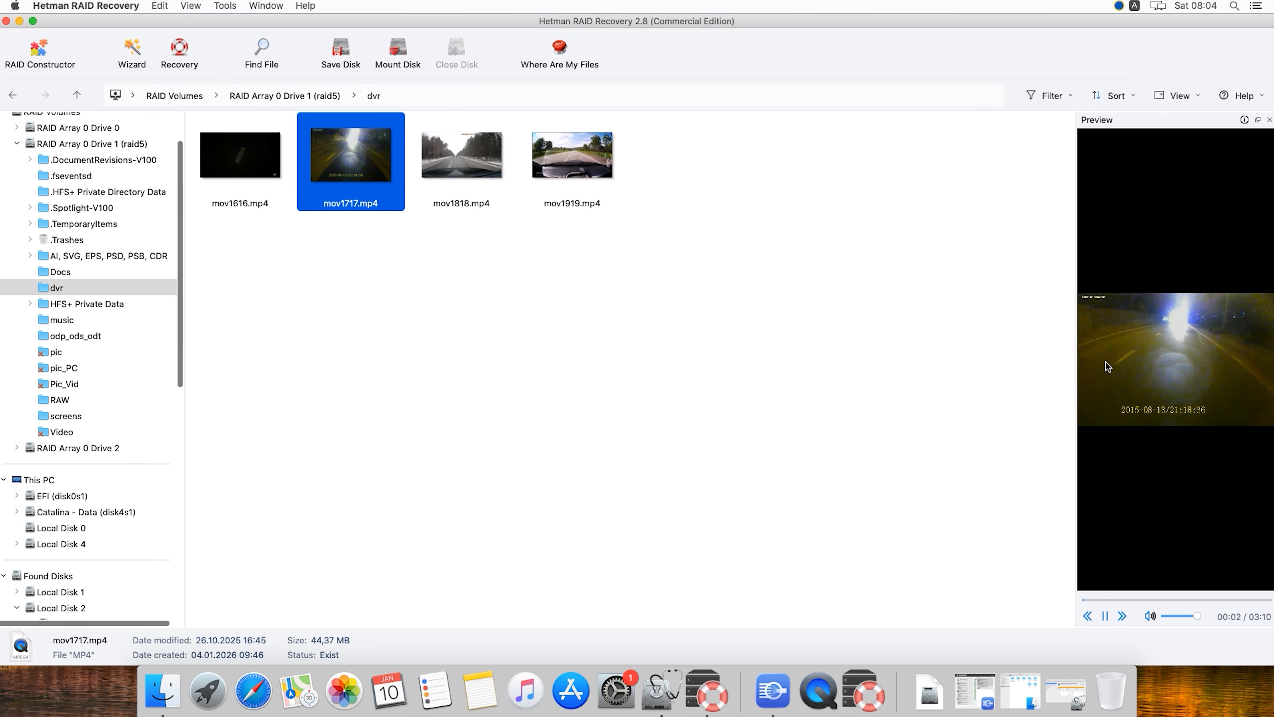
left_click_drag(1077, 358, 988, 359)
- Open the screens folder of the raid5 volume and preview installer-defender-II.png
left_click(76, 95)
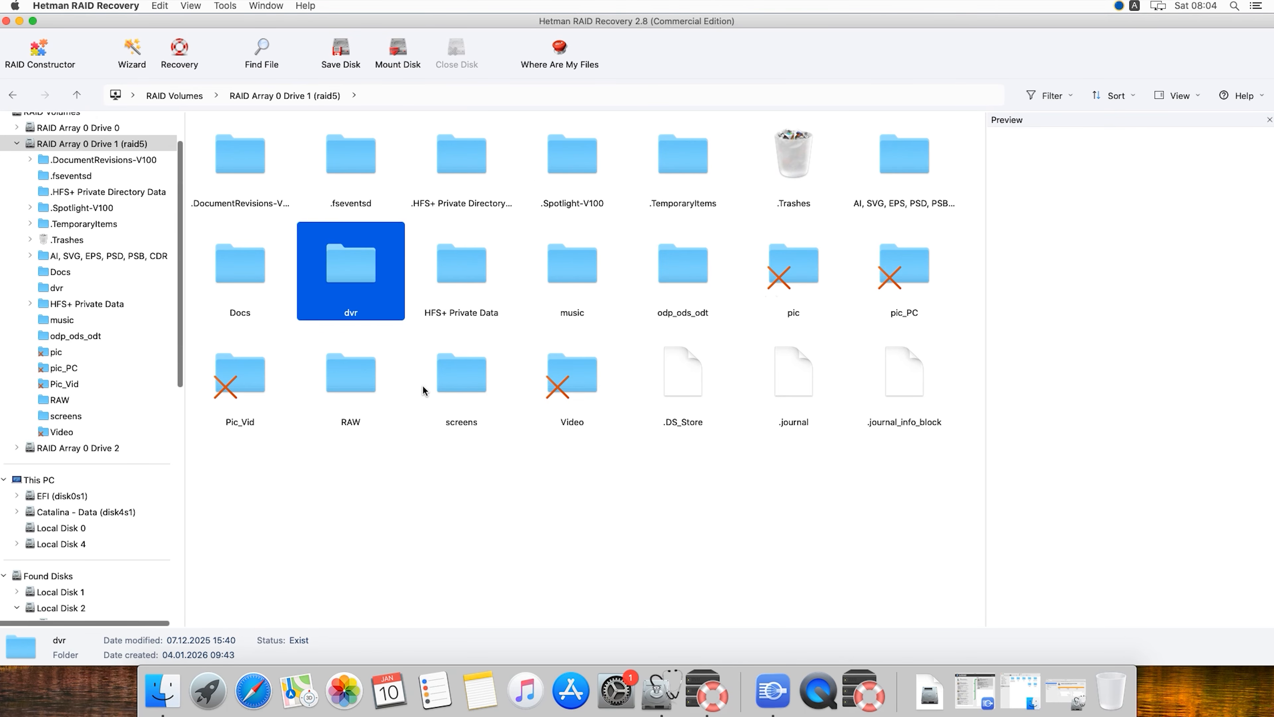
double_click(463, 393)
left_click(345, 257)
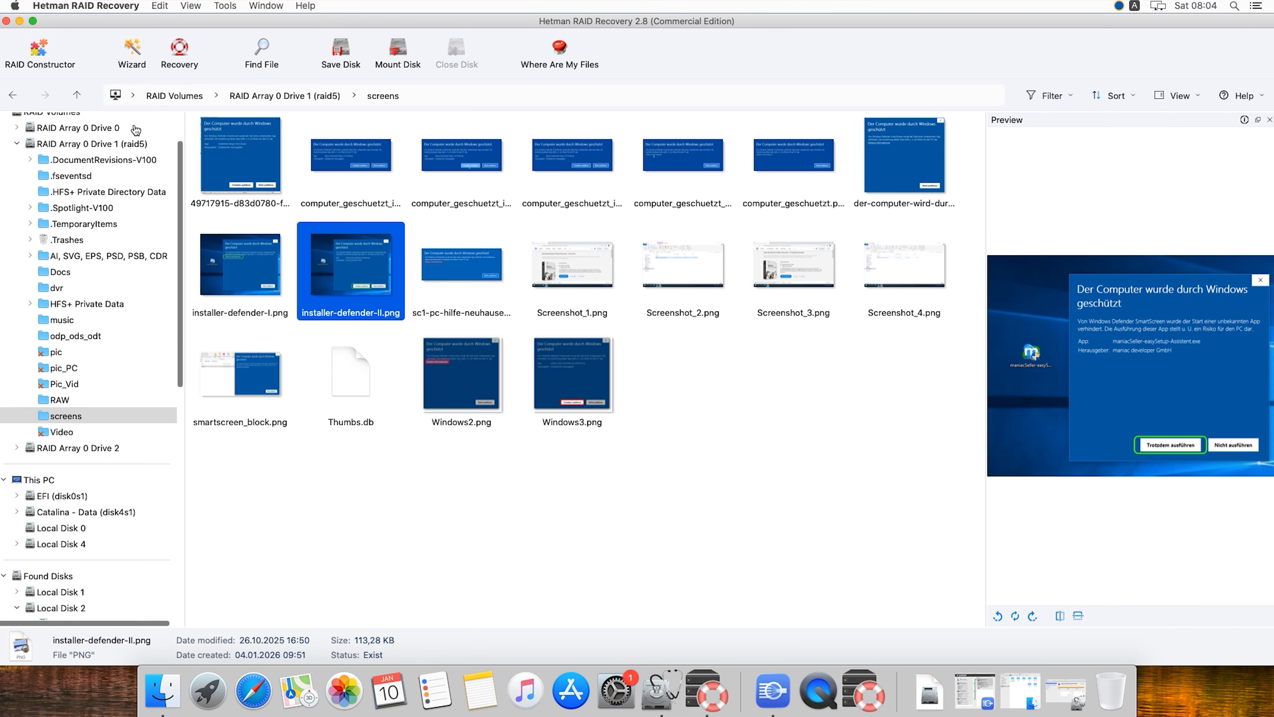
- Open the deleted pic folder and preview the images baukran-3703469.jpg and bird-3732867.jpg
left_click(76, 95)
double_click(780, 273)
left_click(246, 161)
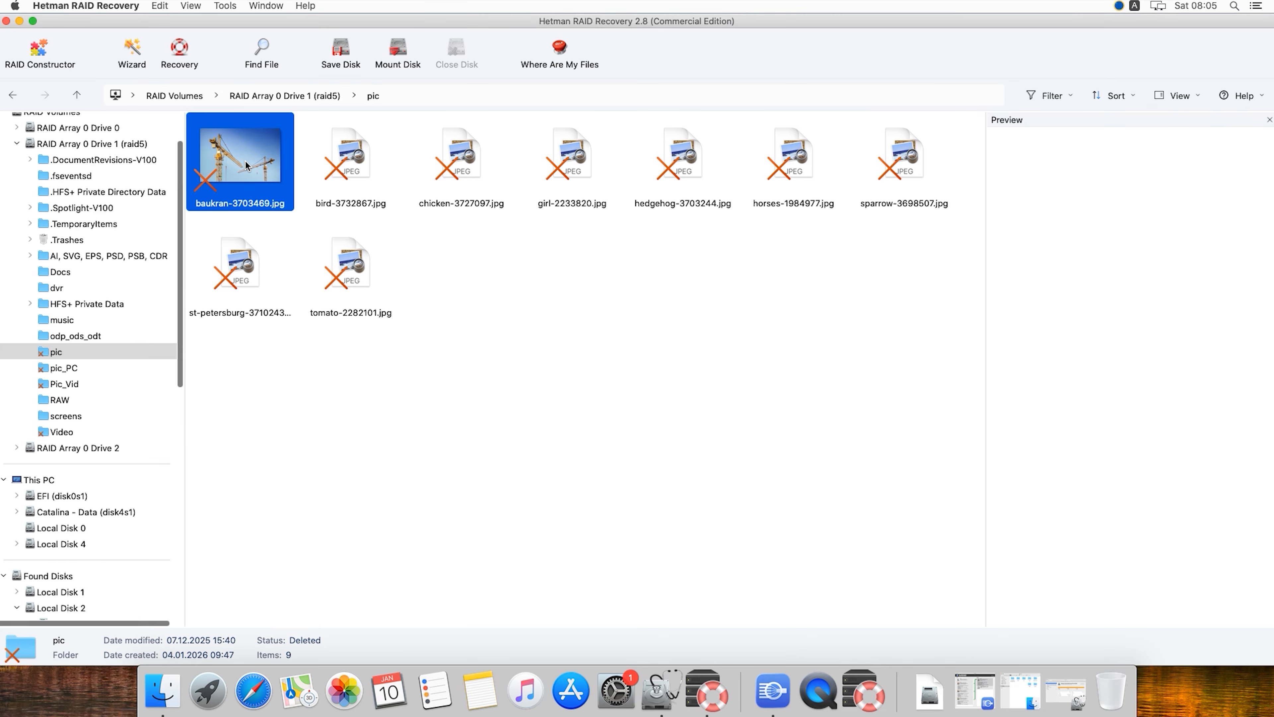
left_click(356, 182)
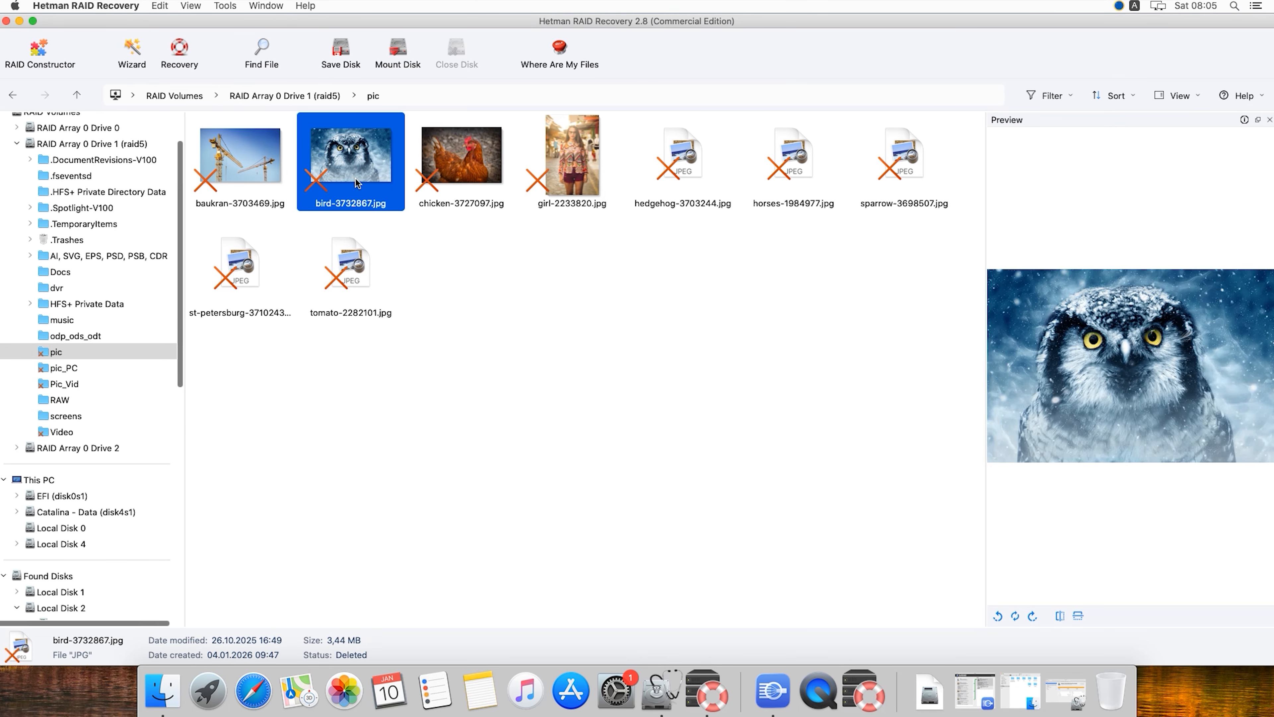
- Open the deleted pic_PC folder and preview the photos P7210750.JPG and P7210753.JPG
left_click(76, 95)
double_click(893, 273)
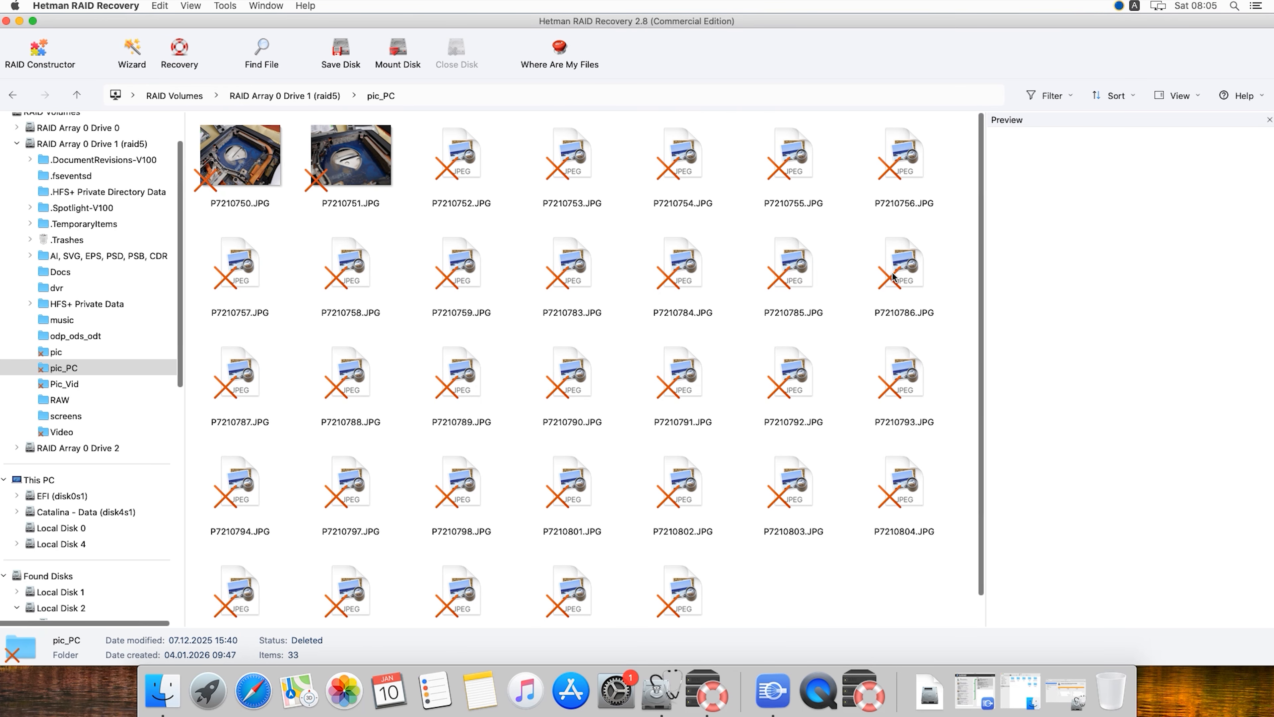
left_click(263, 161)
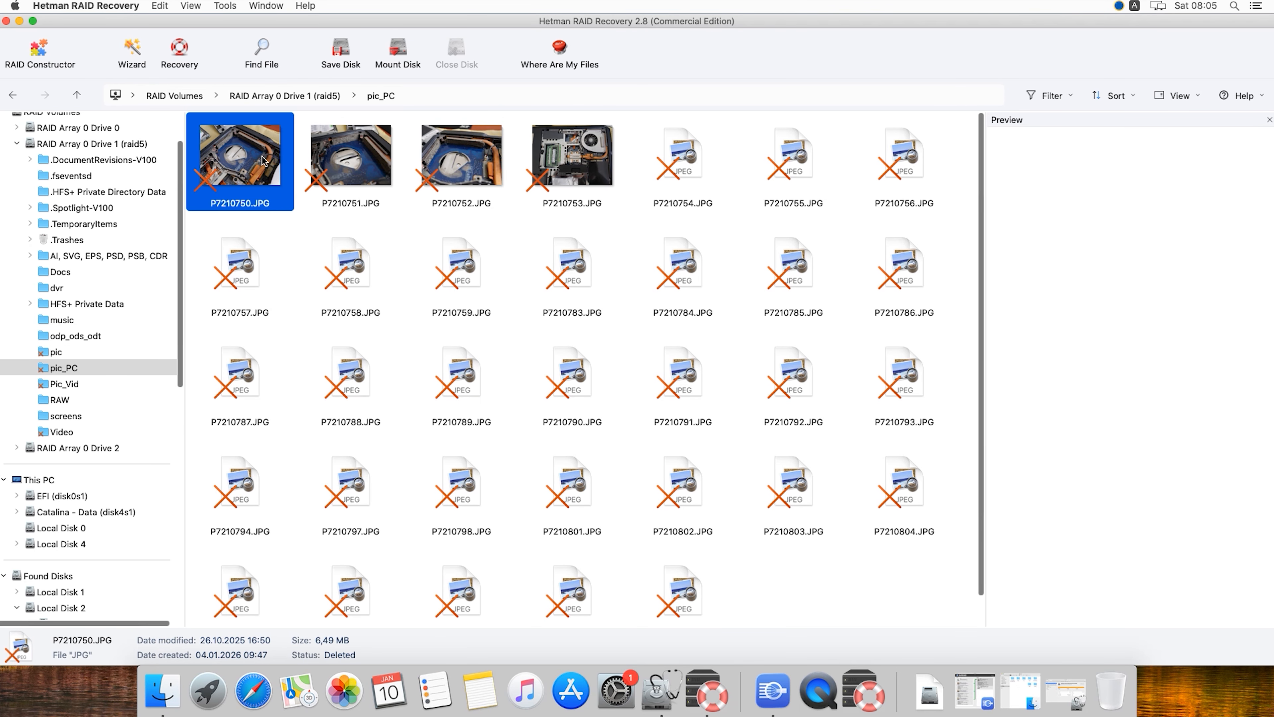
left_click(564, 165)
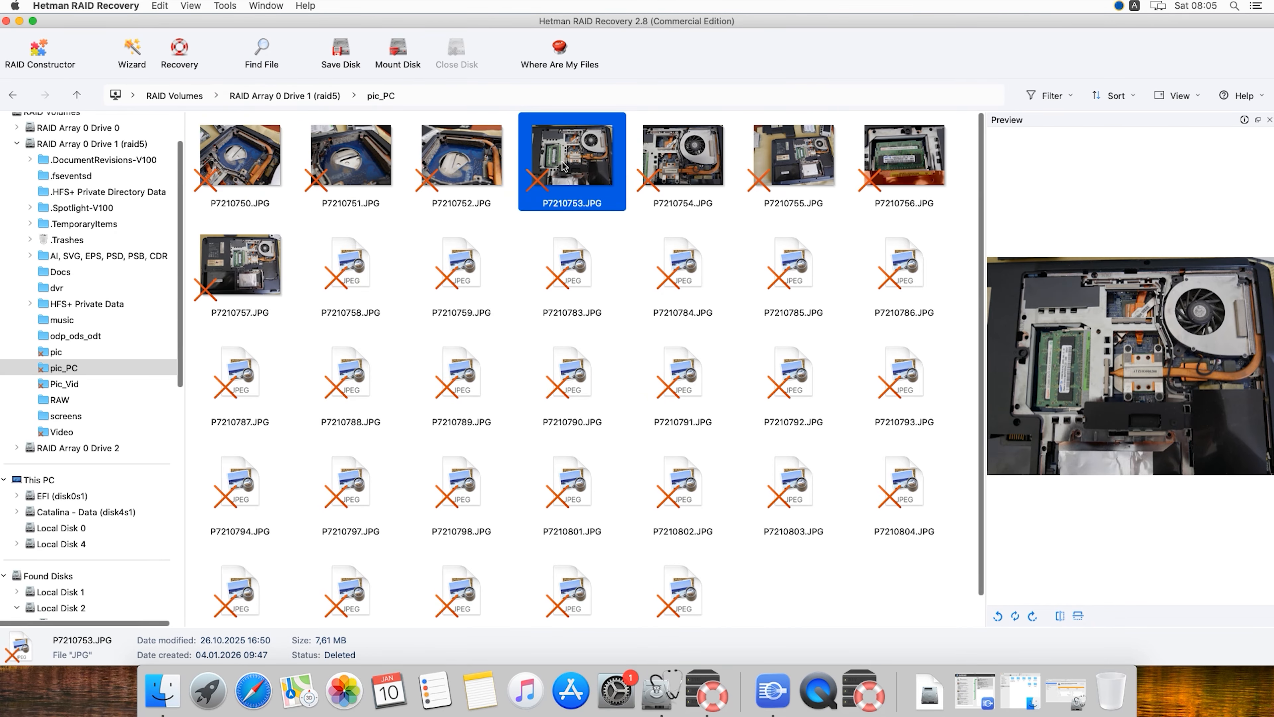
- Preview Cat - 51358.mp4 in the deleted Video folder and return to the root of the raid5 volume
left_click(571, 269)
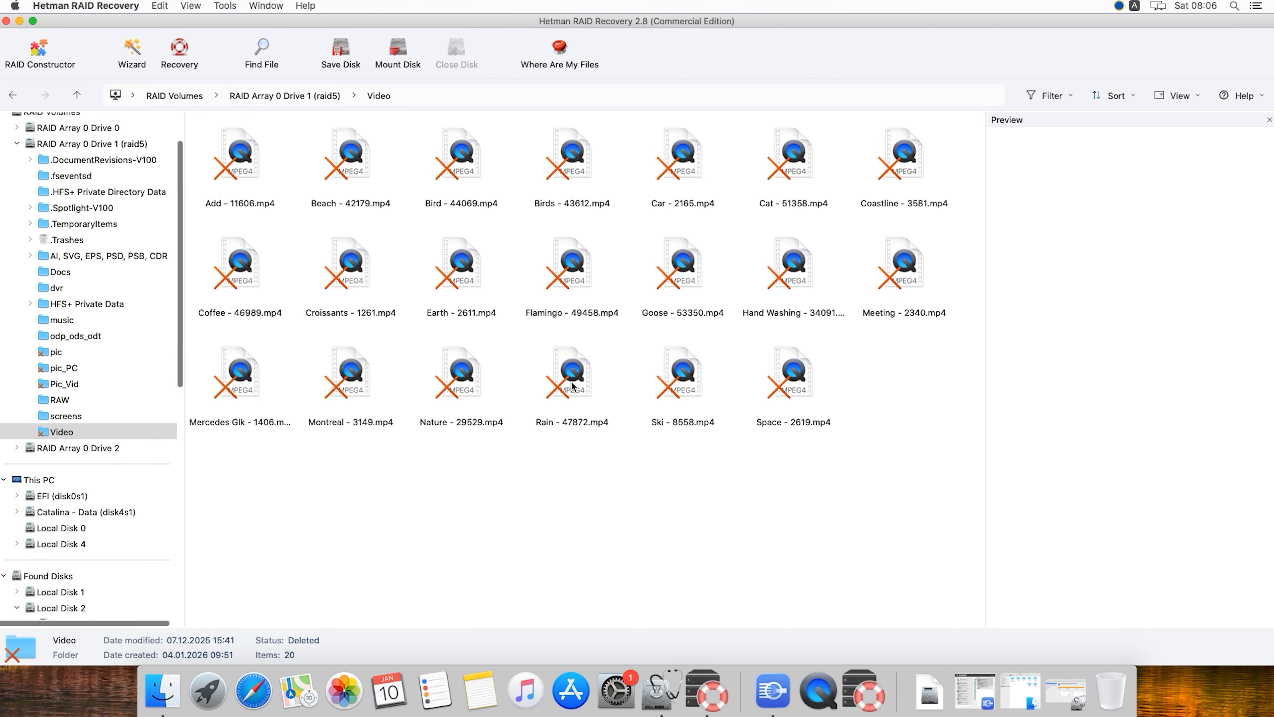
left_click(800, 166)
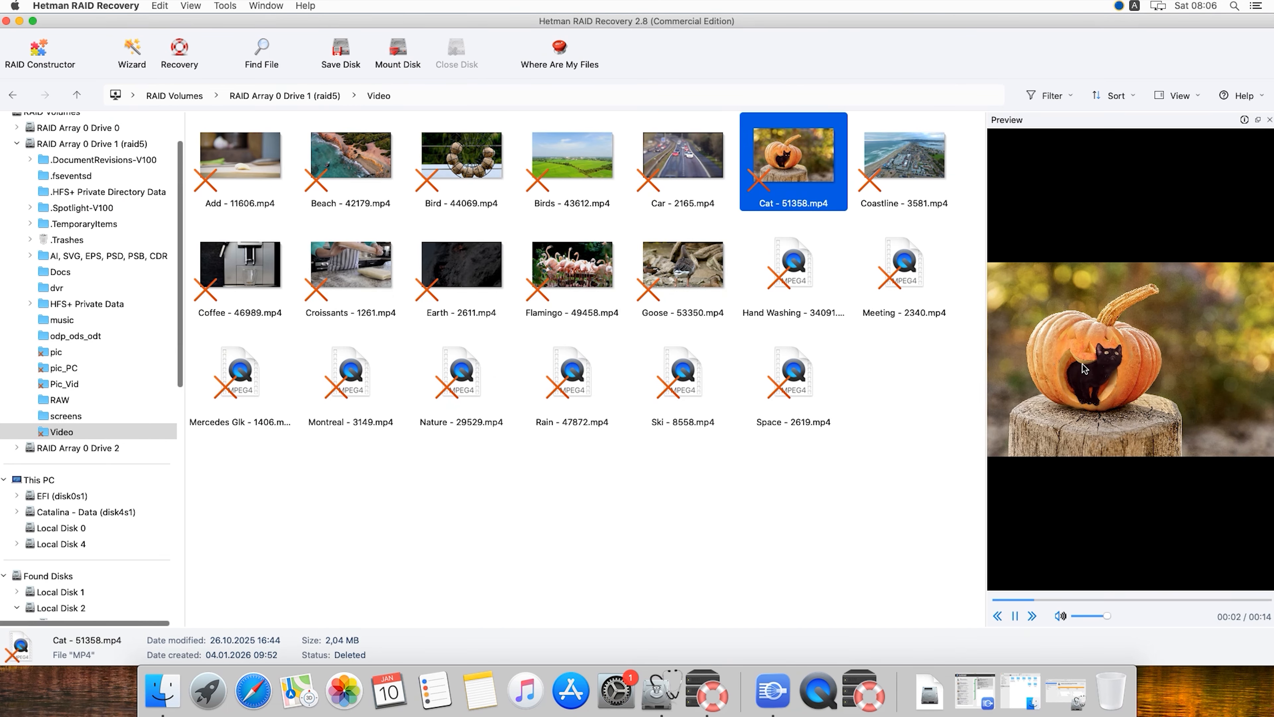
left_click(77, 95)
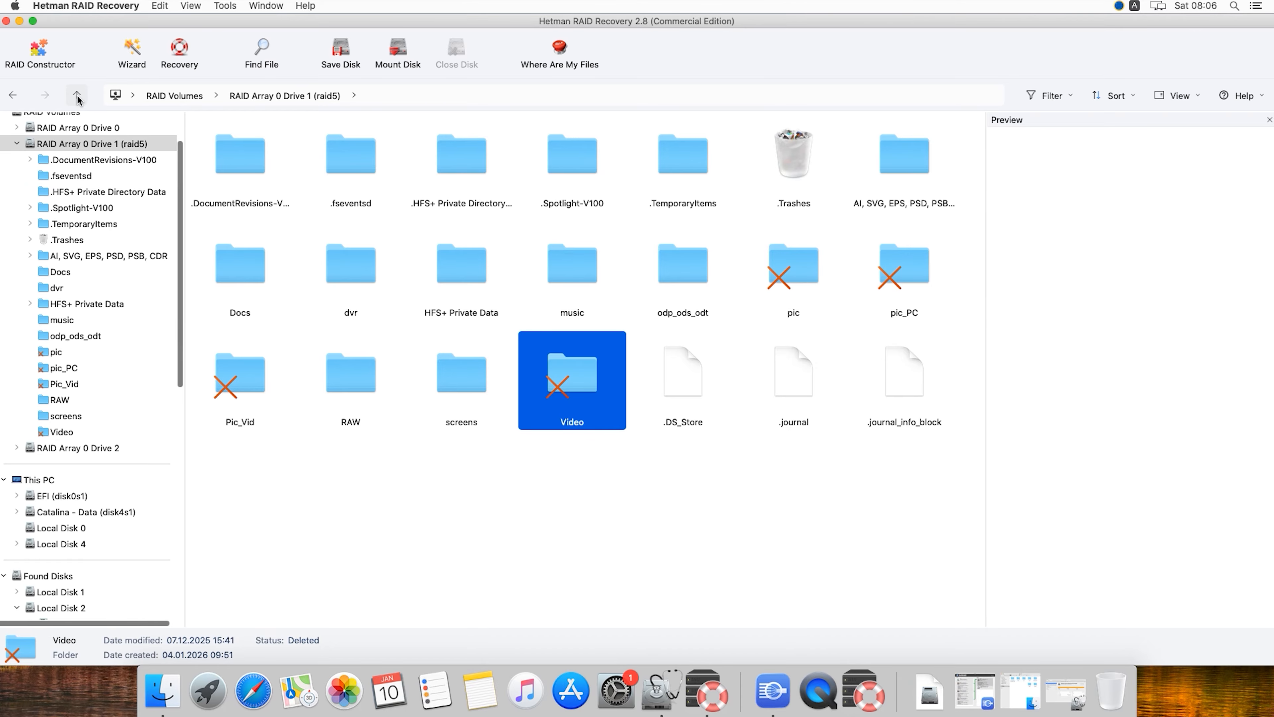
- Recover the folders from pic through Video to the Restored Files folder in Documents, keeping the folder structure, and close the recovery wizard
left_click(794, 271)
left_click(571, 376, "shift")
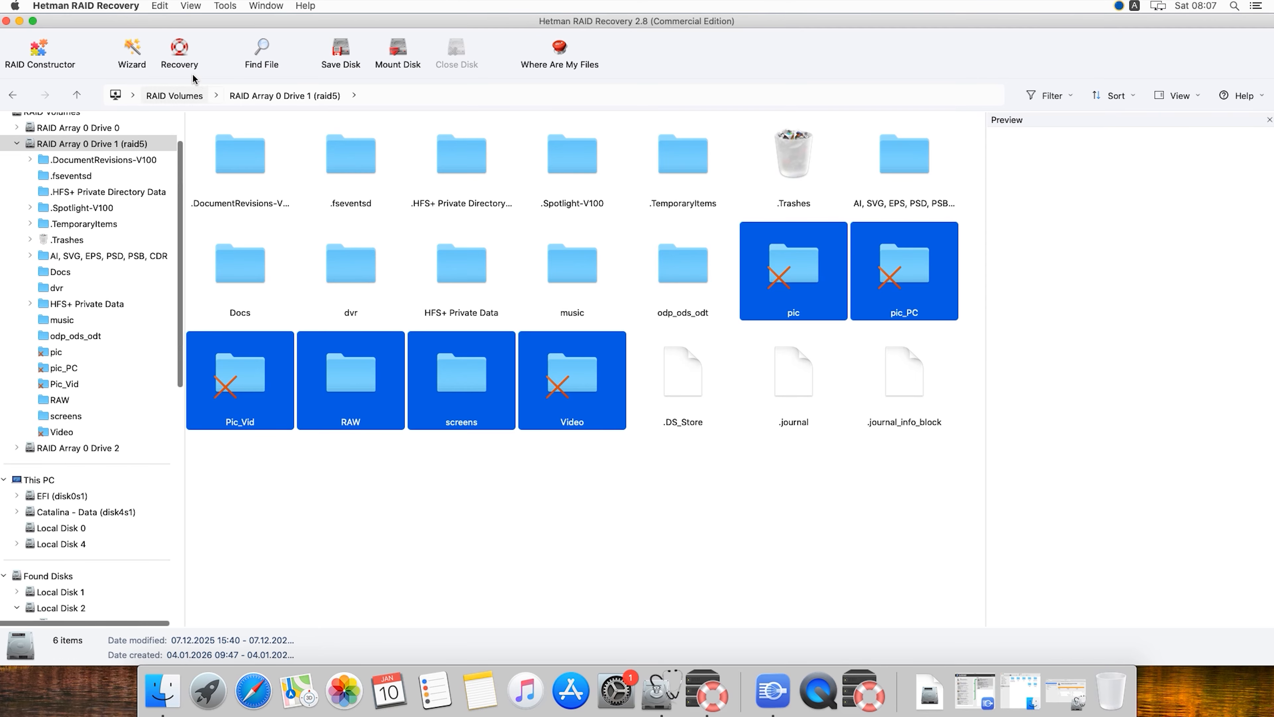
left_click(178, 50)
left_click(755, 503)
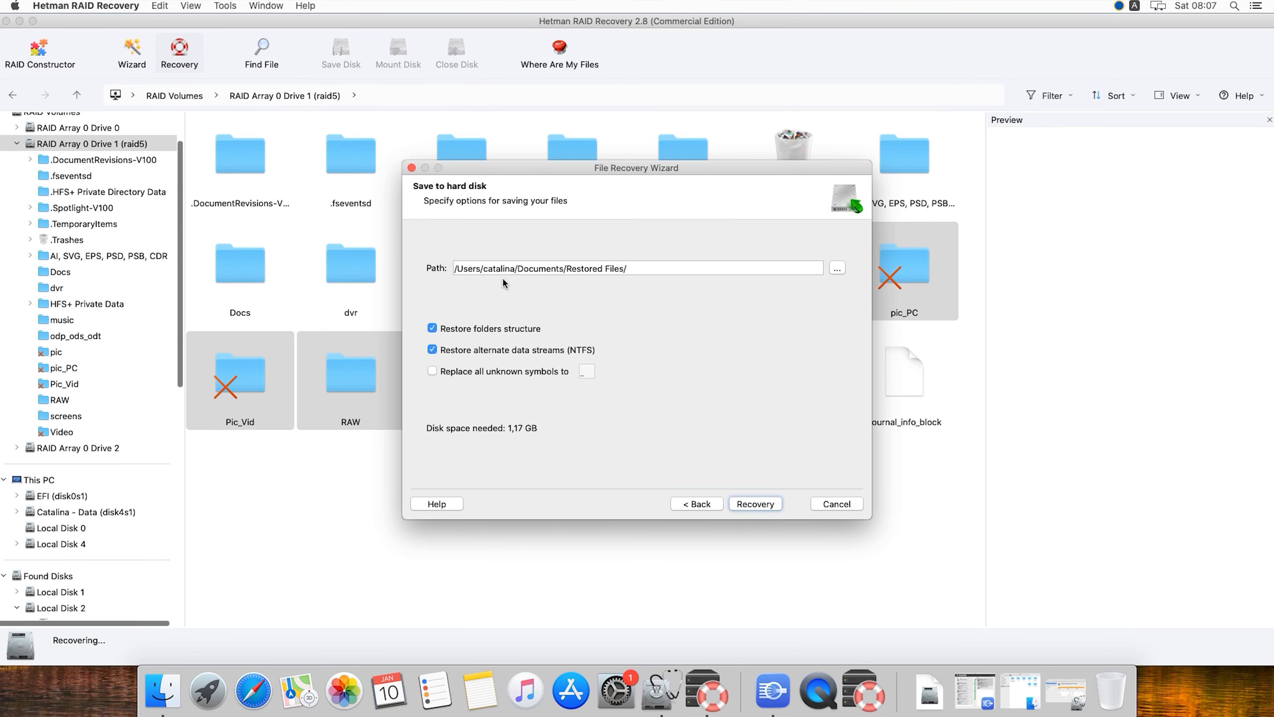
left_click(759, 504)
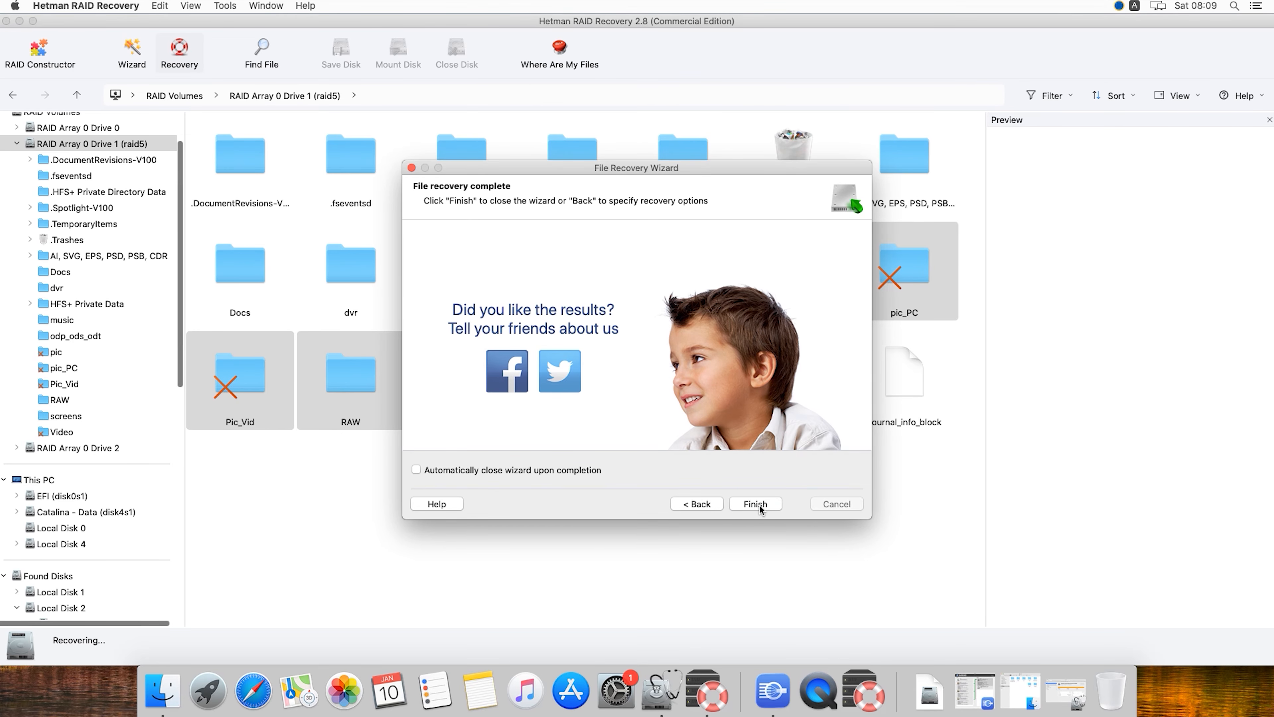
left_click(759, 504)
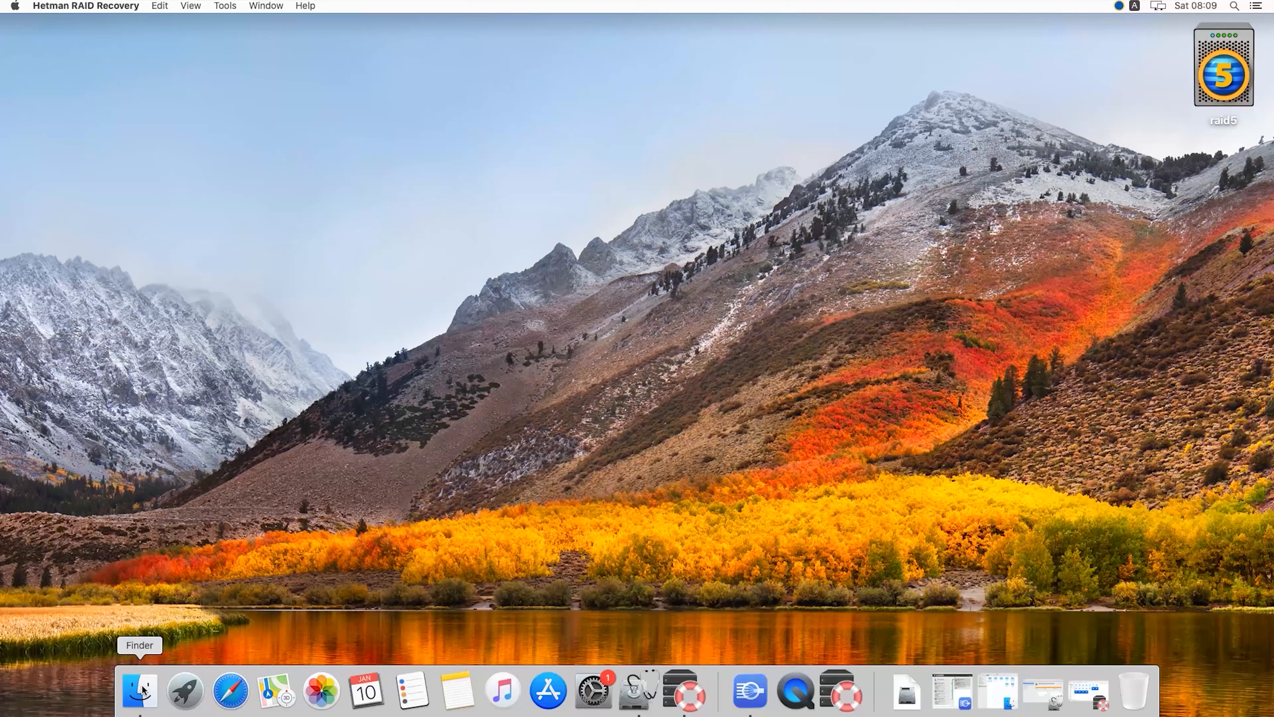
- Switch to Finder and open the recovered pic folder inside Restored Files in Documents to check its contents
left_click(151, 691)
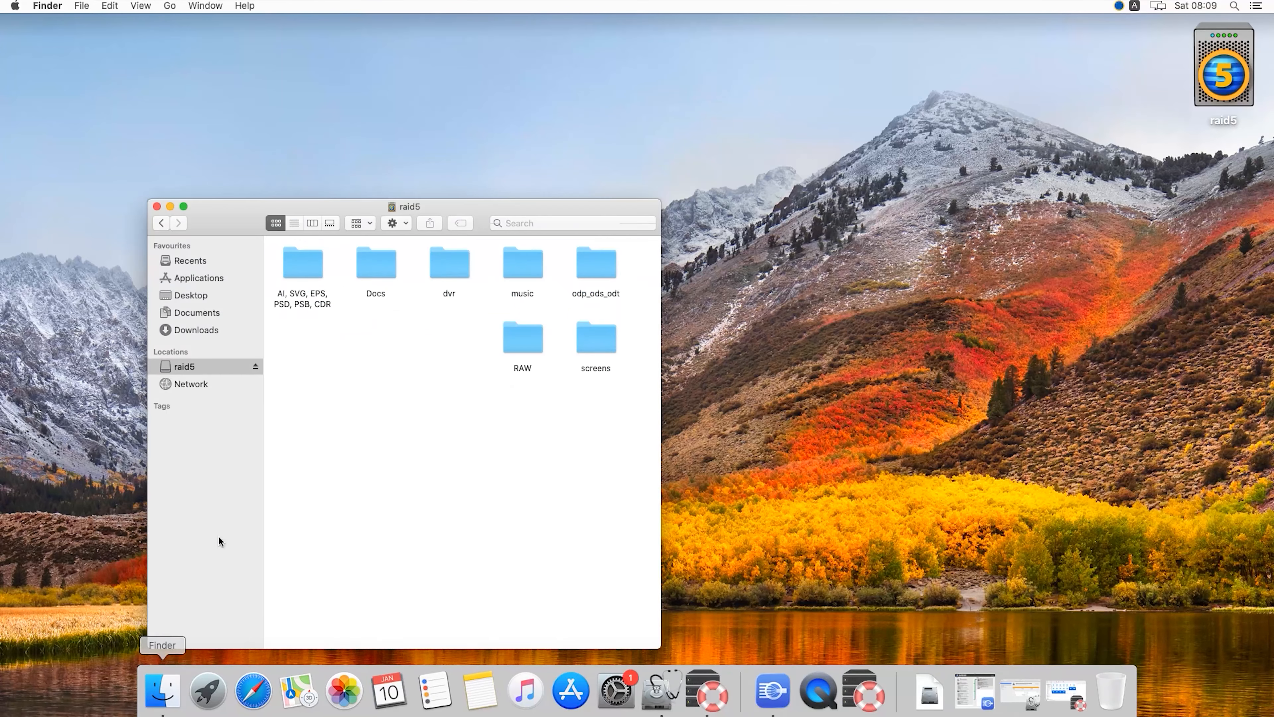
left_click(203, 312)
left_click(369, 265)
double_click(368, 263)
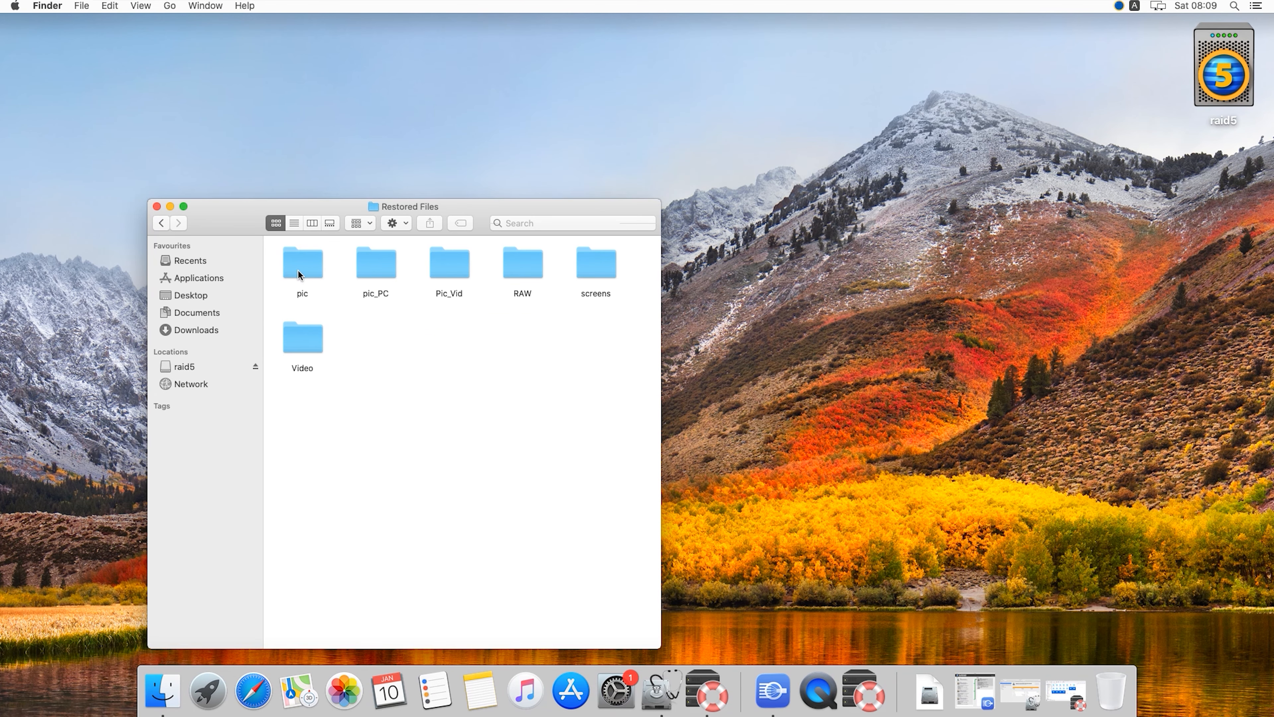
double_click(316, 272)
double_click(303, 268)
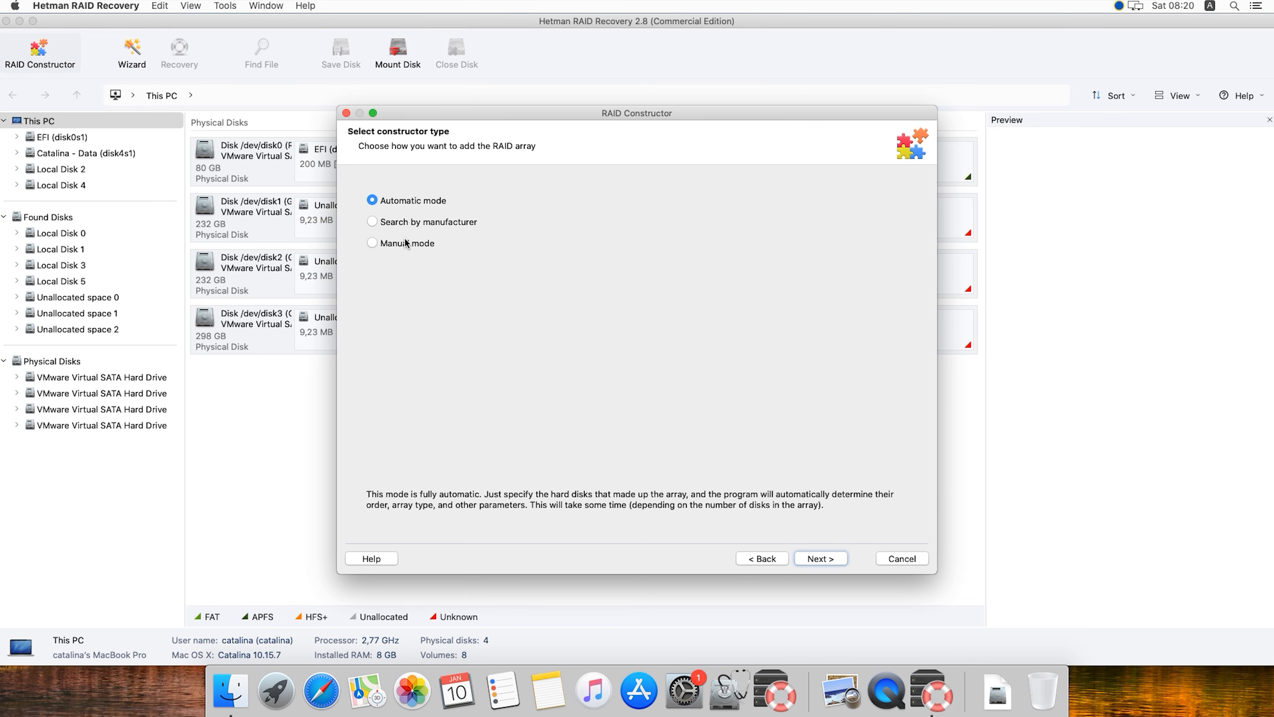
- Choose Manual mode for the RAID array and set RAID 5 (Parity), Left Synchronous block order and 16 KB block size
left_click(405, 244)
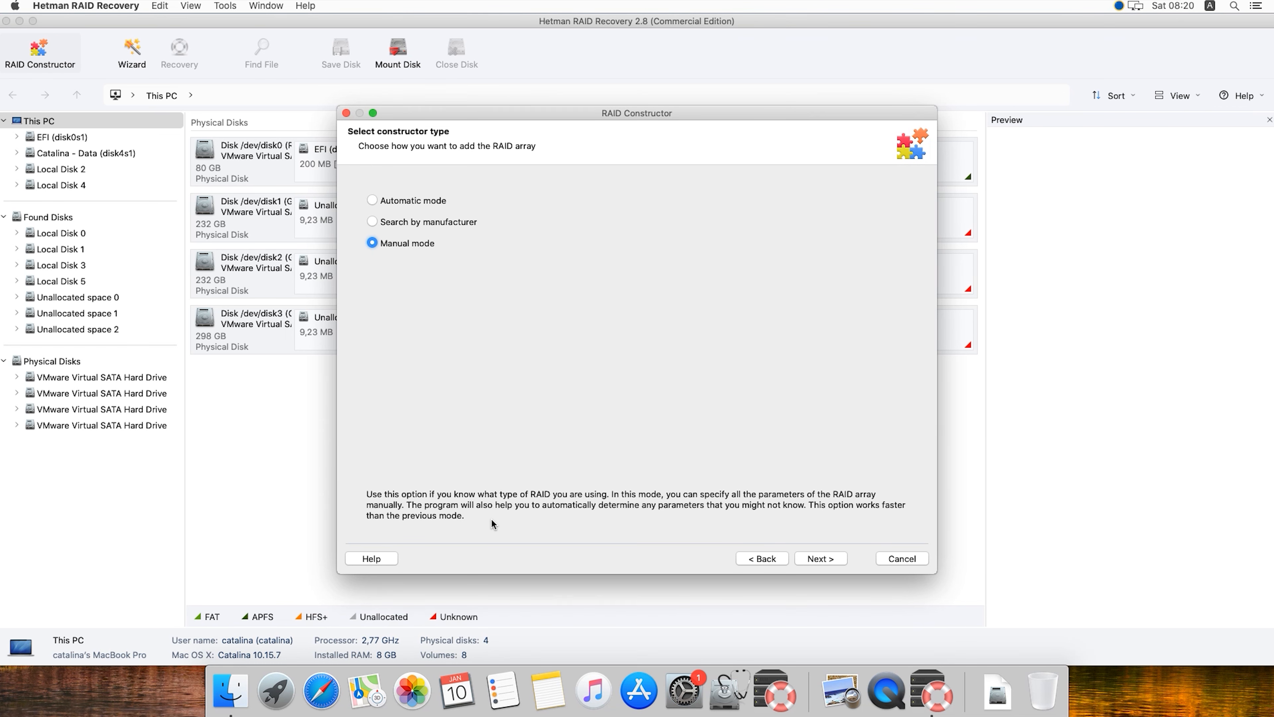
left_click(817, 561)
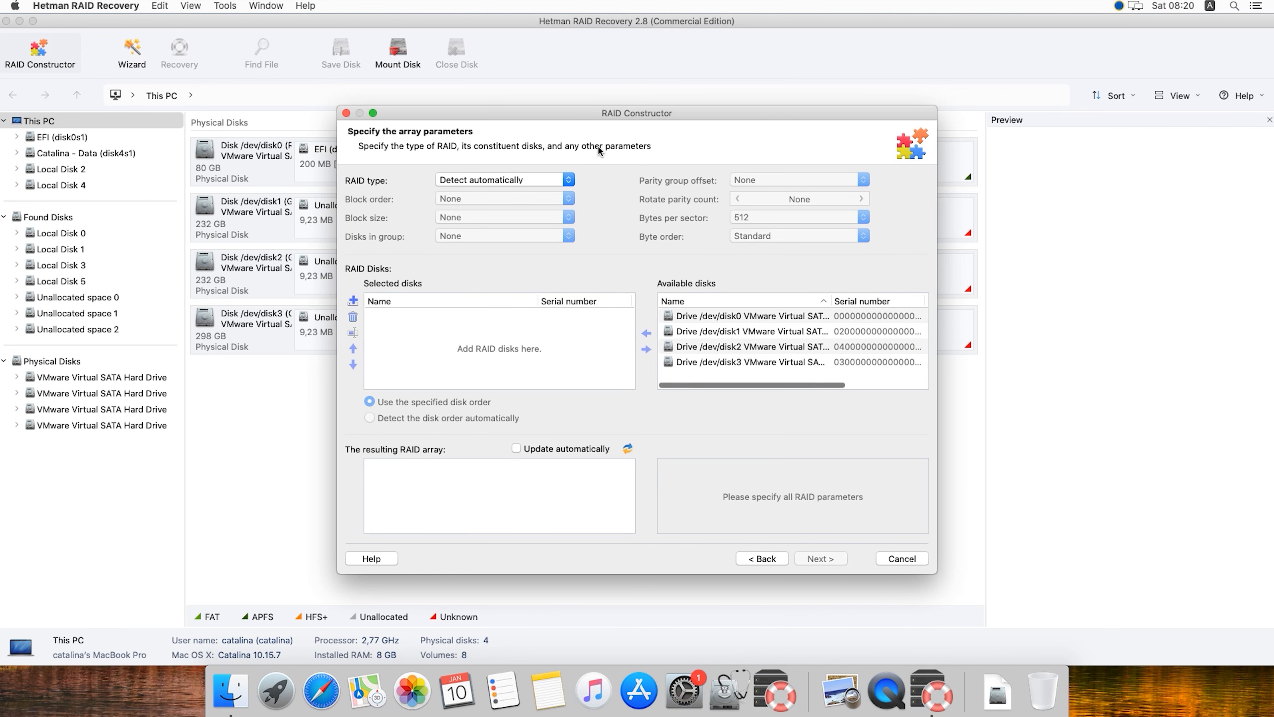
left_click(538, 181)
left_click(496, 247)
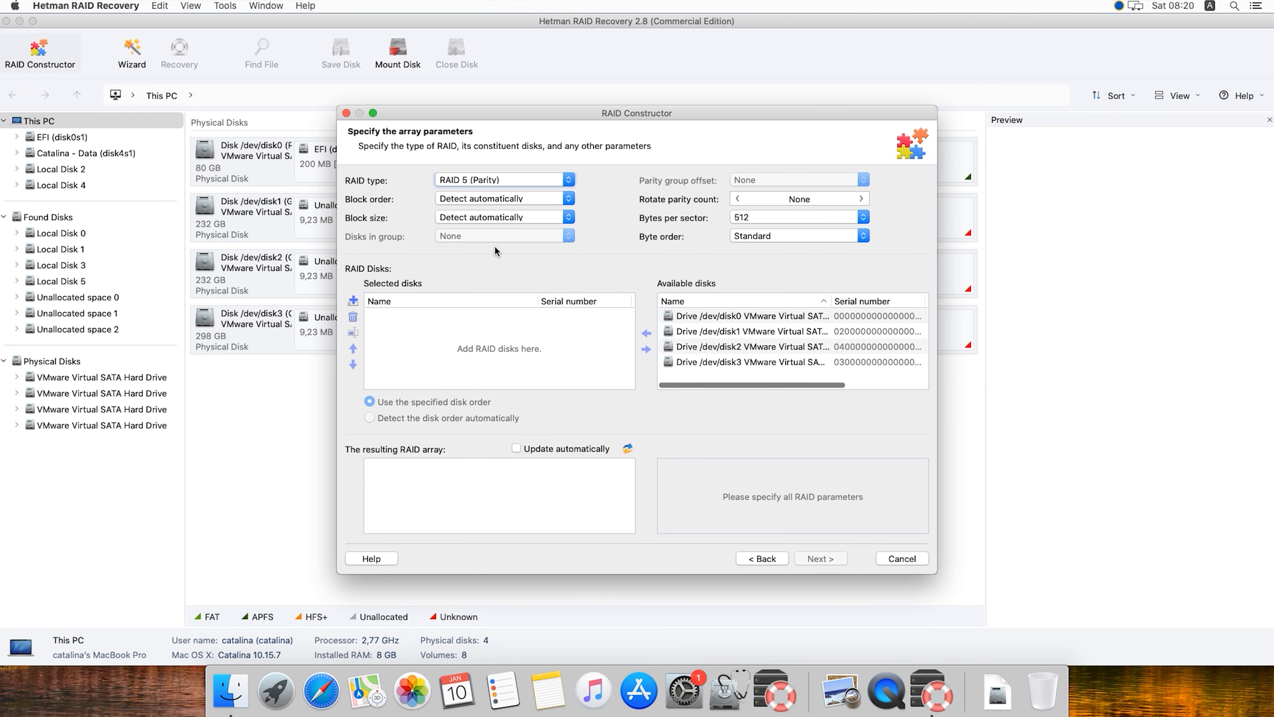
left_click(517, 199)
left_click(474, 239)
- Add the drives /dev/disk1, /dev/disk2 and /dev/disk3 to the array's selected disks
left_click(700, 331)
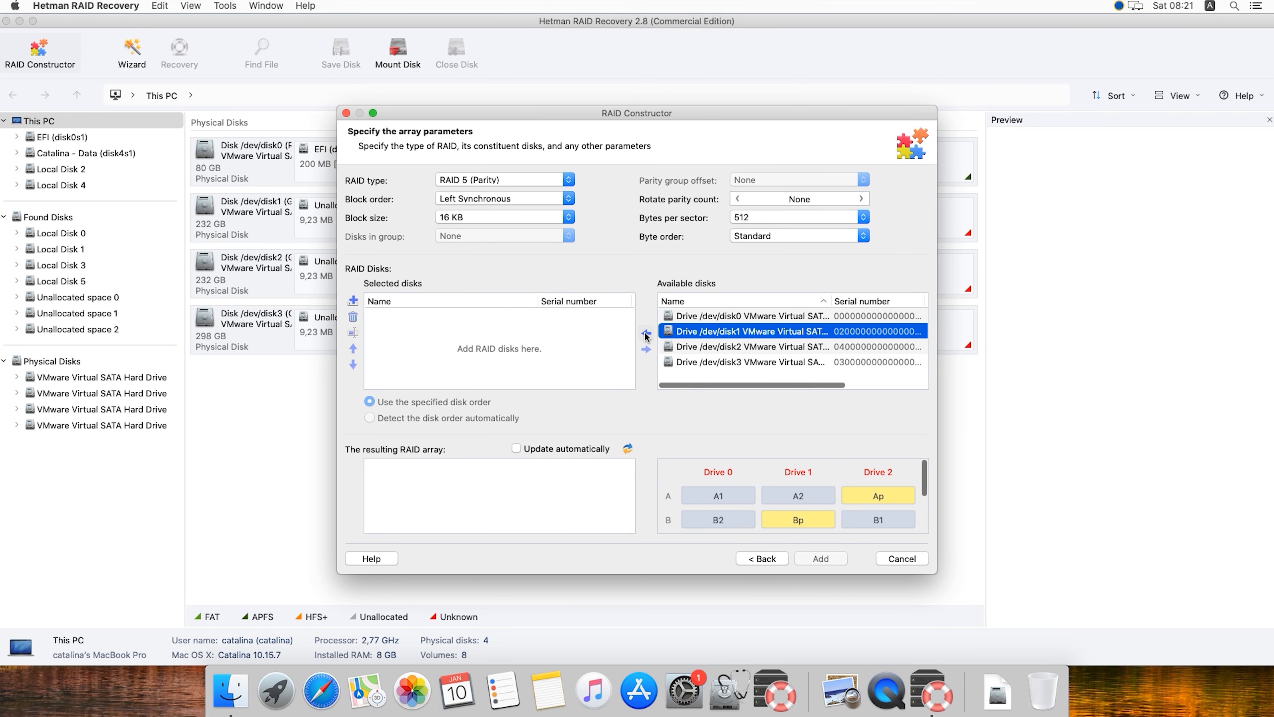
left_click(646, 333)
left_click(646, 332)
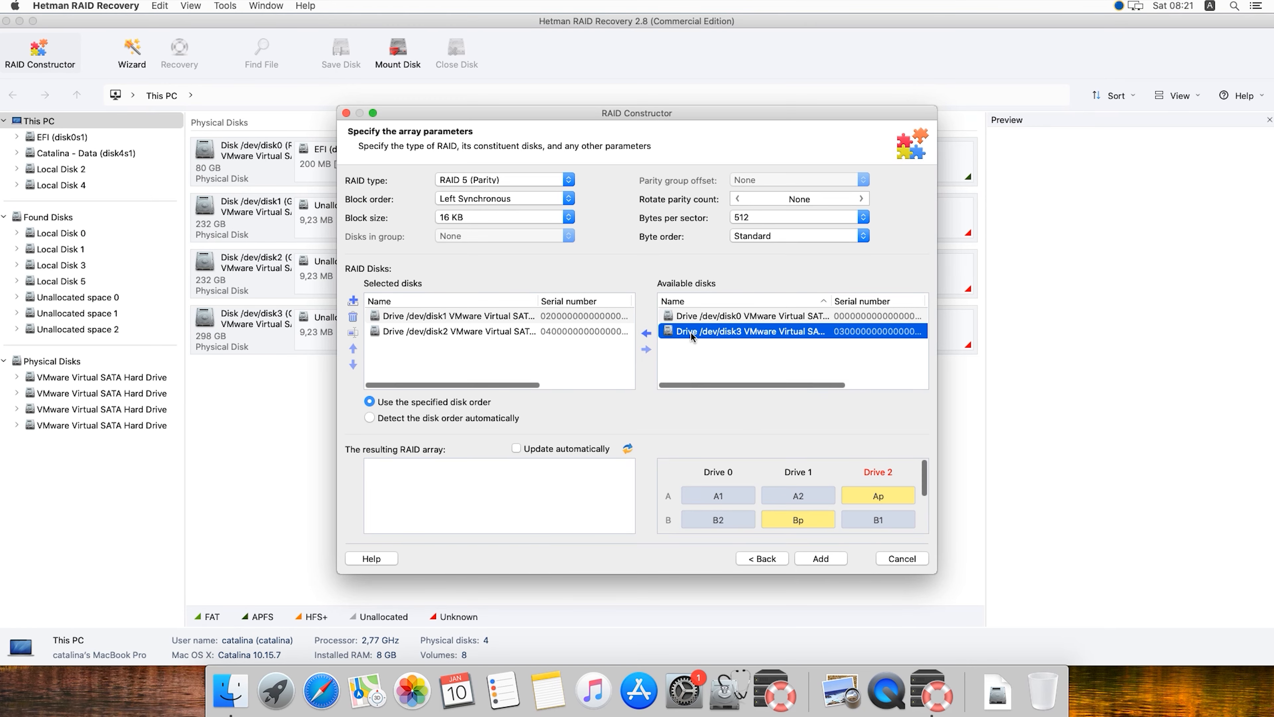
left_click(646, 333)
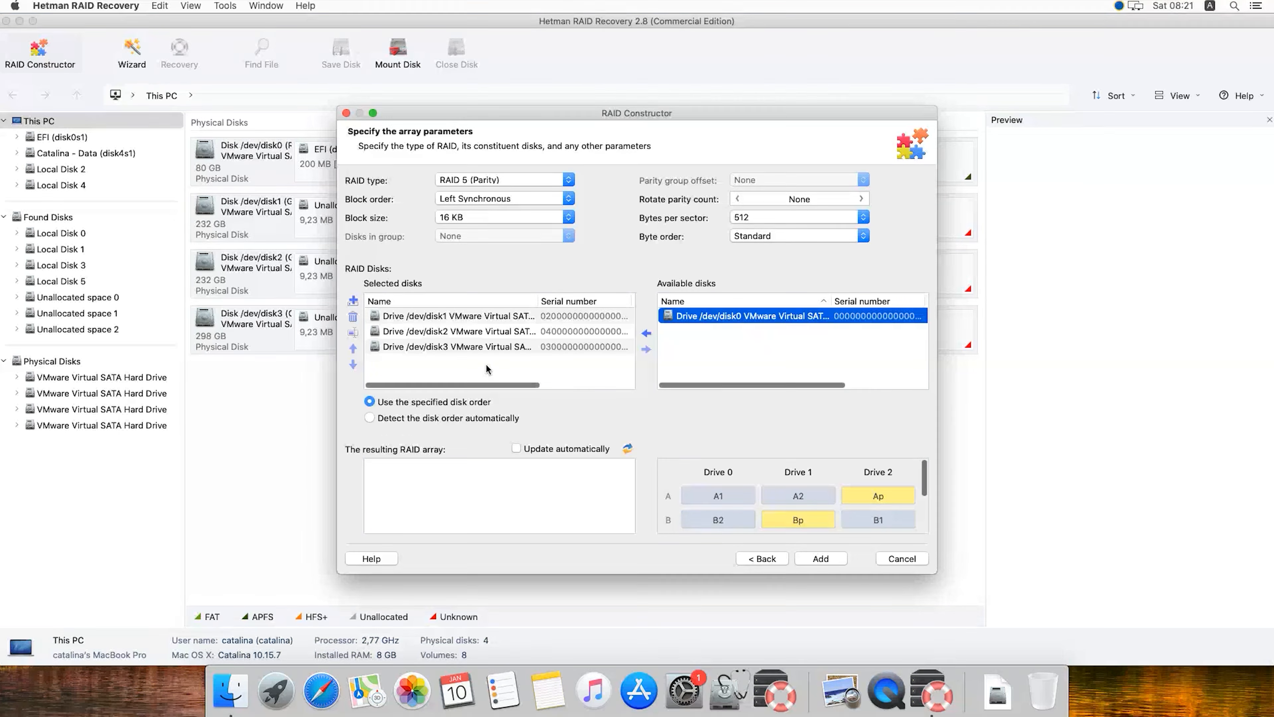
- Move /dev/disk1 to the end of the selected disks and back to first place, and close the constructor without adding the array
left_click(489, 317)
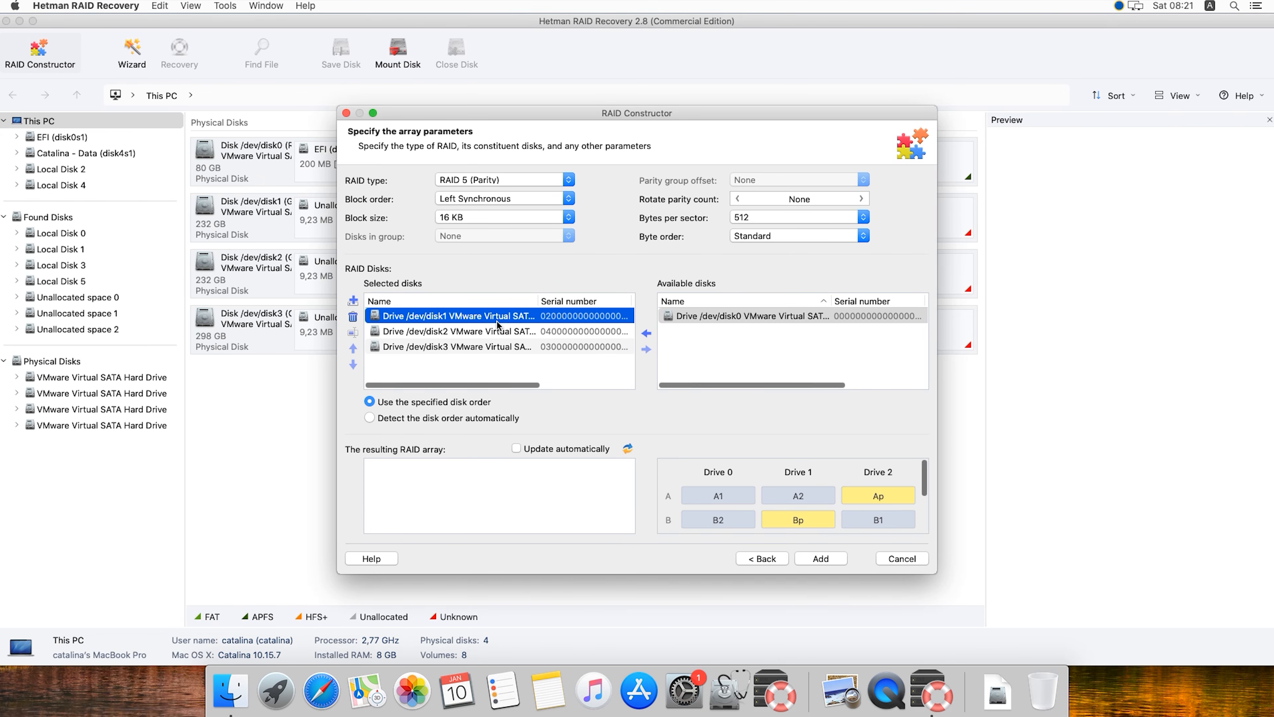
left_click(353, 365)
left_click(353, 364)
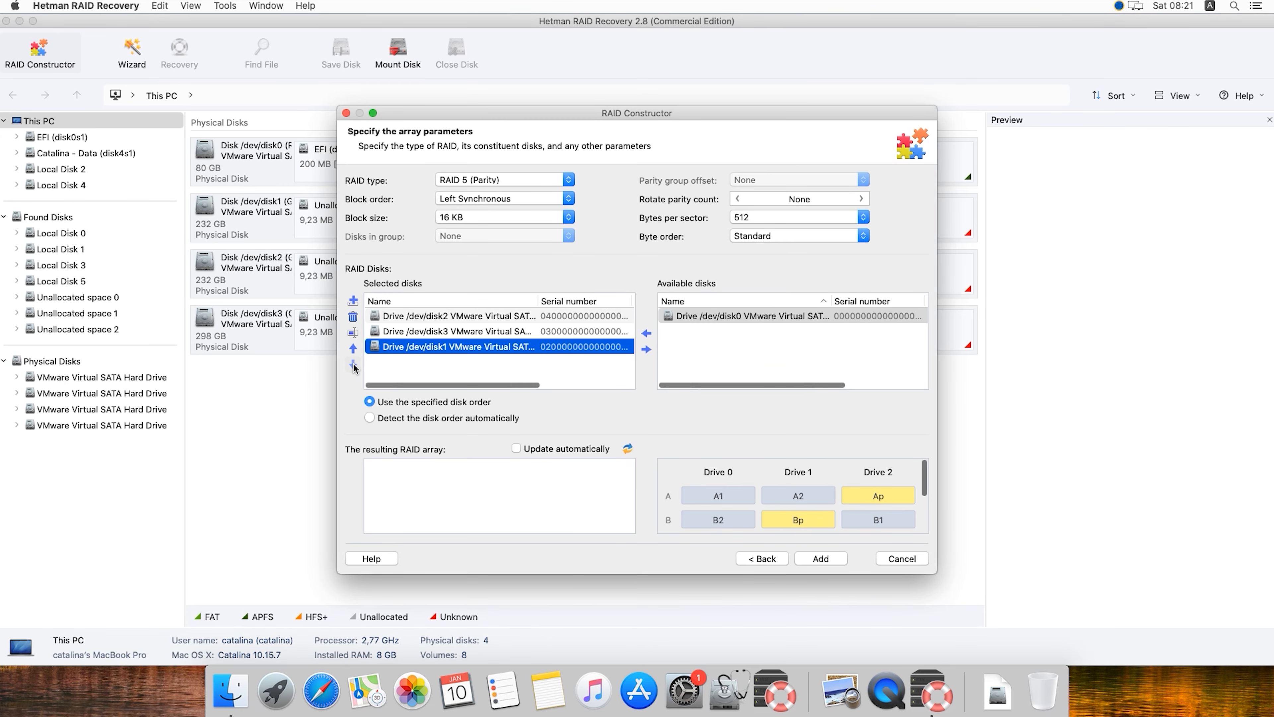
left_click(353, 349)
left_click(353, 348)
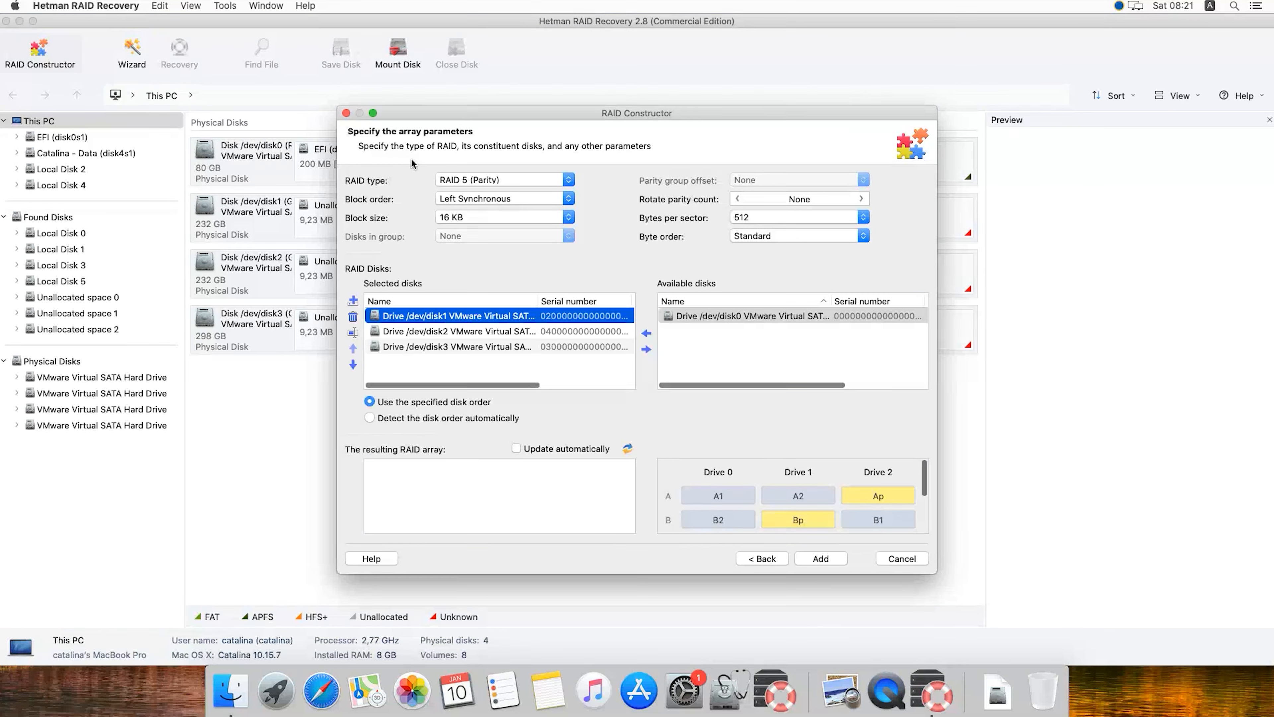
left_click(347, 114)
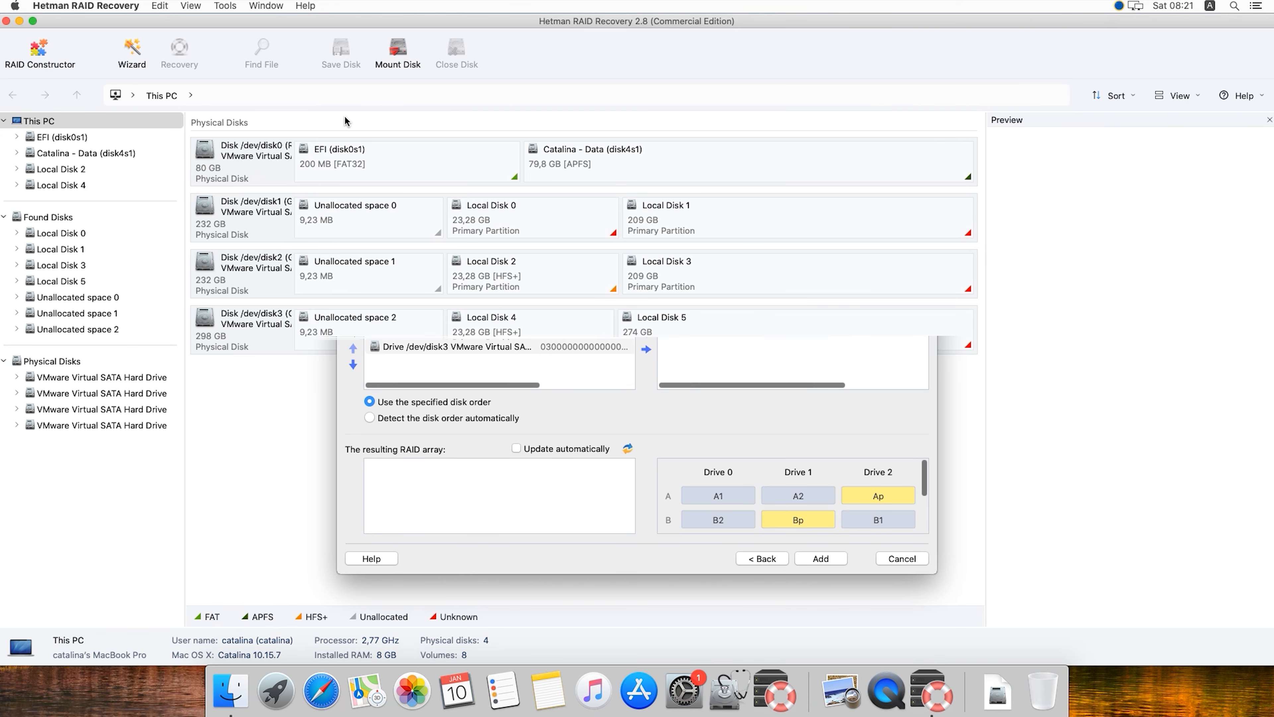
- Inspect the details of the physical disks /dev/disk1, /dev/disk2 and /dev/disk3 one after another
left_click(254, 222)
left_click(250, 273)
left_click(253, 321)
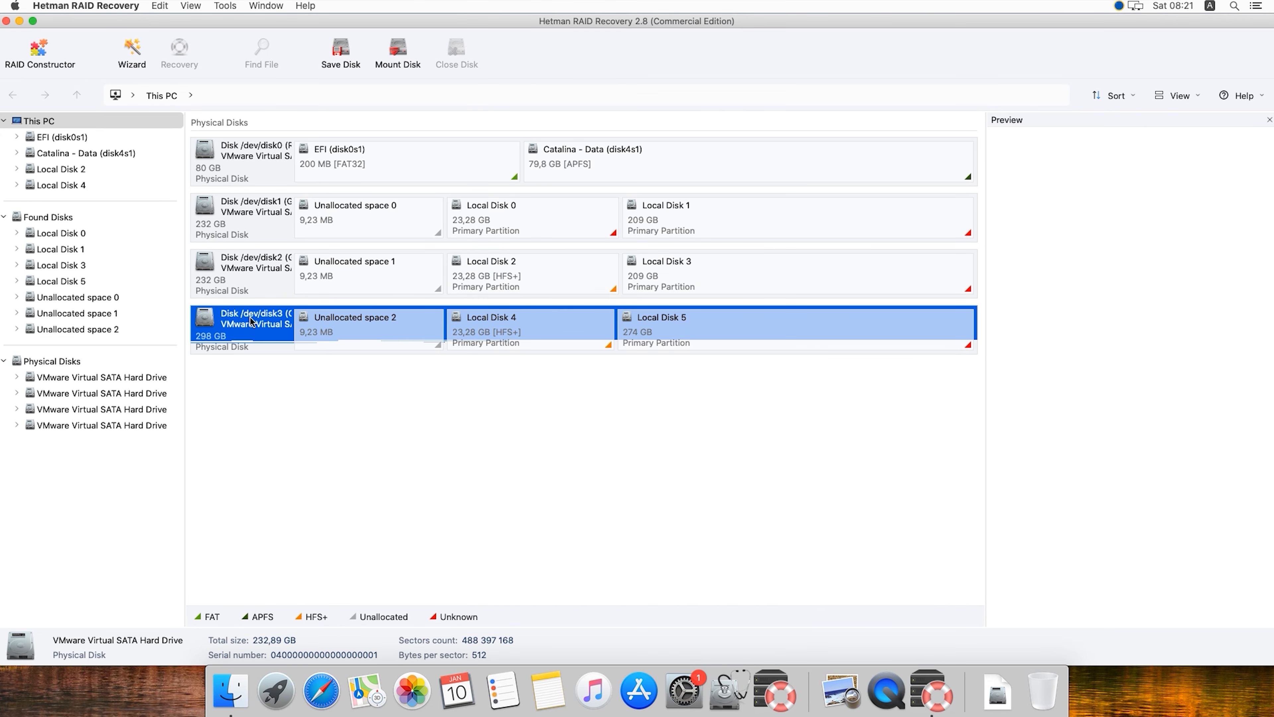
- Inspect the first sector and sectors count of the partitions Local Disk 0, Local Disk 2 and Local Disk 4
left_click(500, 229)
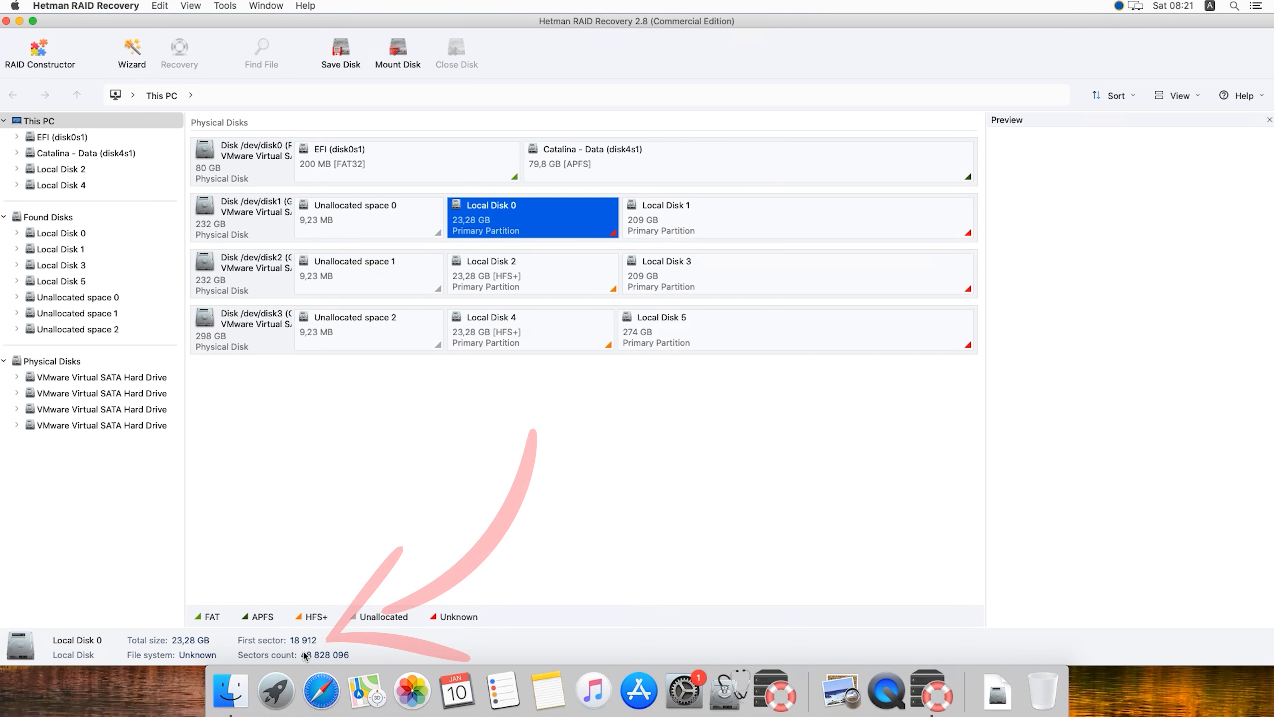
left_click(521, 273)
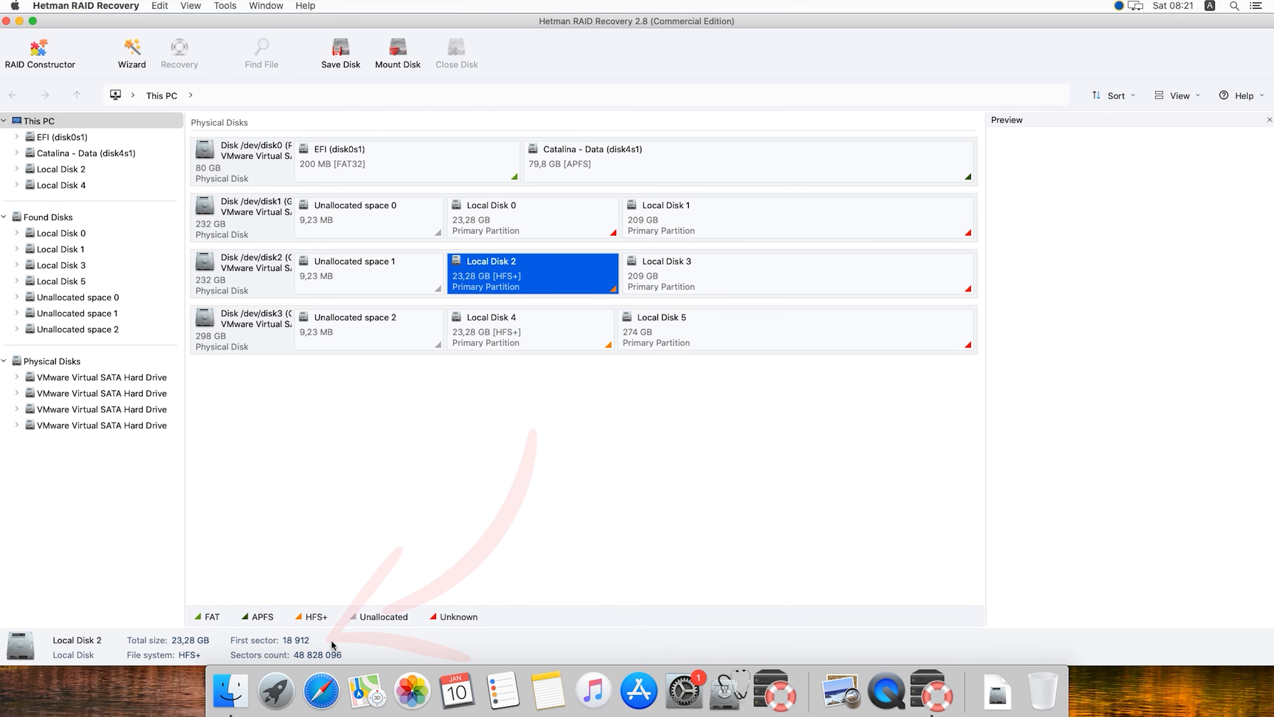
left_click(515, 347)
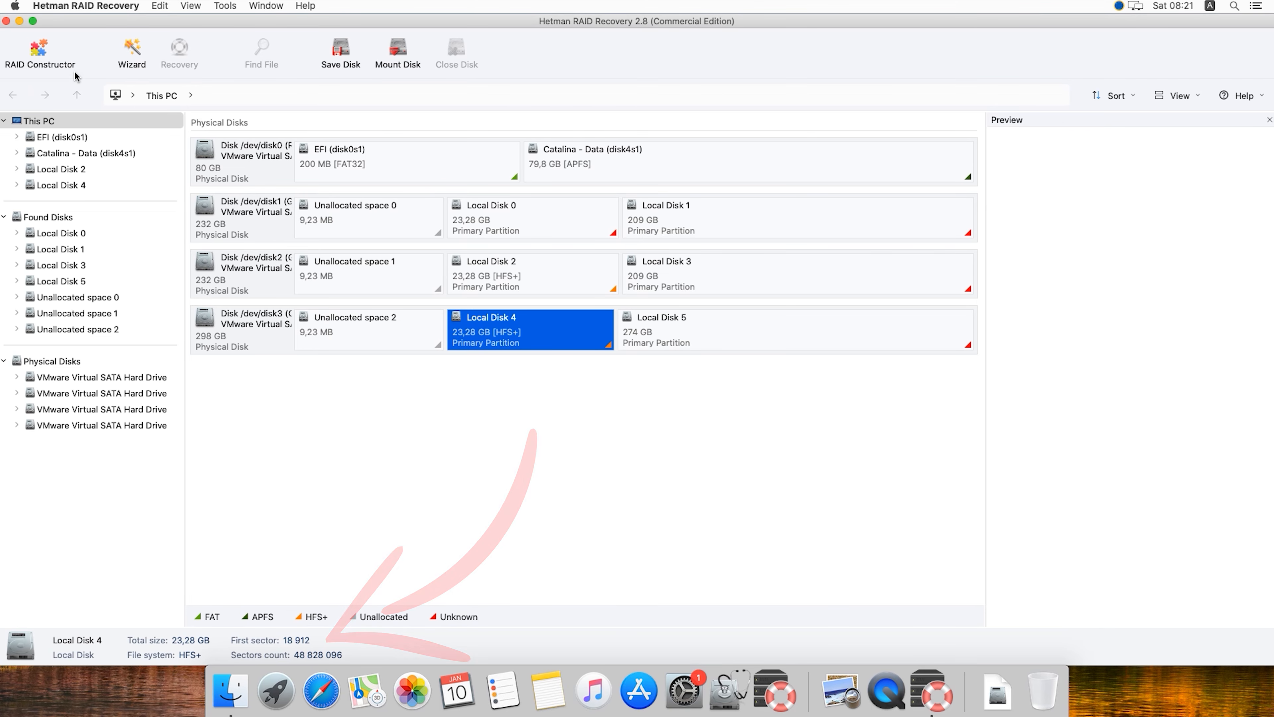
- Start the RAID Constructor and choose Manual mode for adding the array
left_click(60, 62)
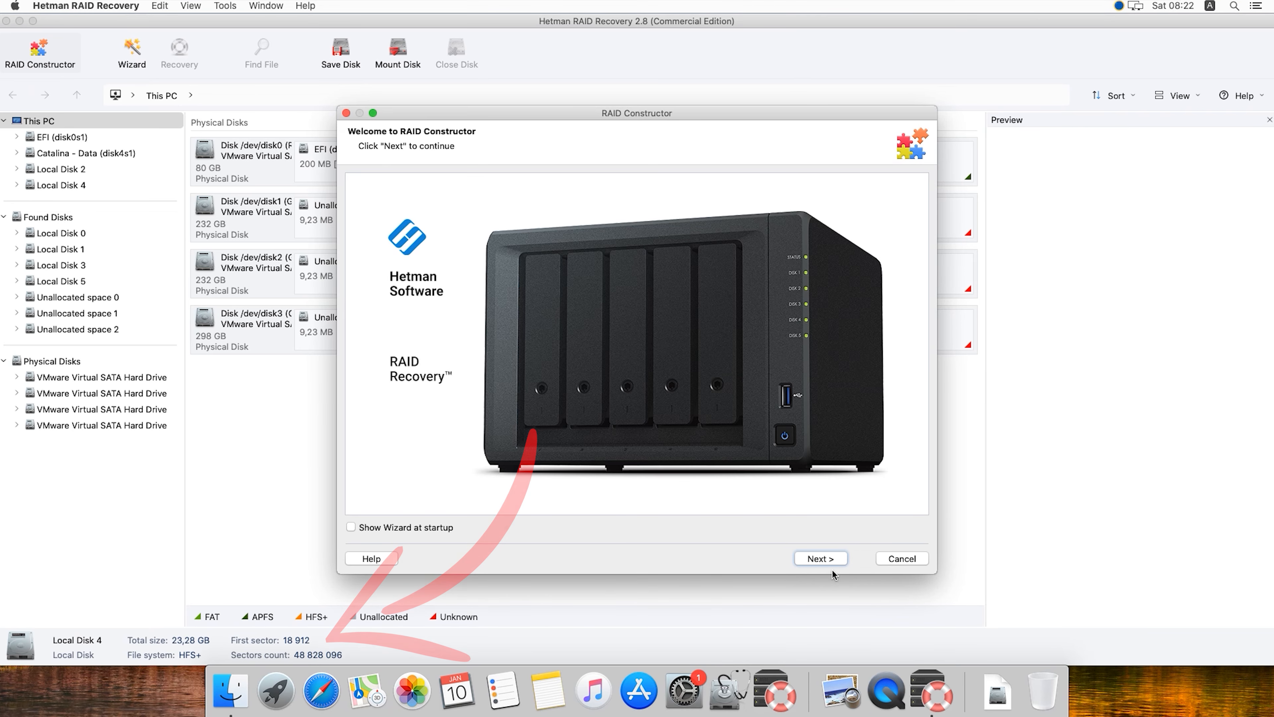
left_click(820, 558)
left_click(421, 244)
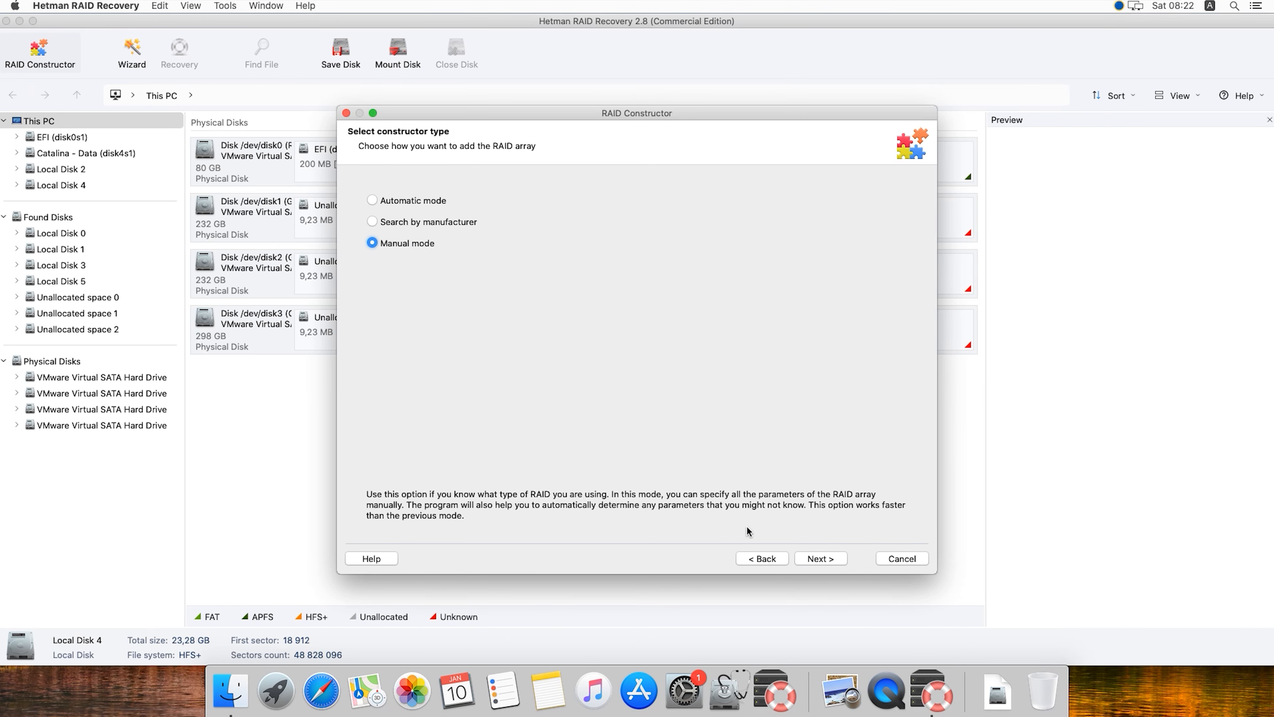
left_click(818, 561)
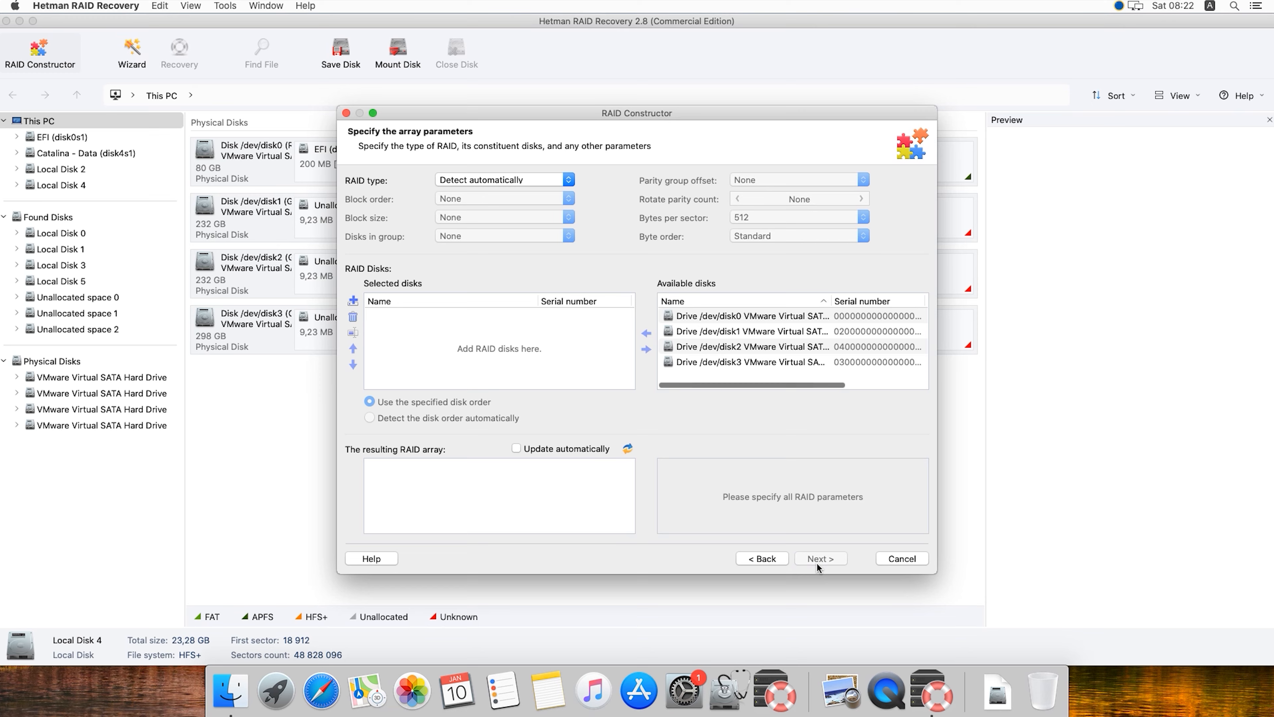
- Set the array parameters to RAID 5 (Parity), Left Synchronous block order and 16 KB block size
left_click(514, 180)
left_click(502, 246)
left_click(501, 200)
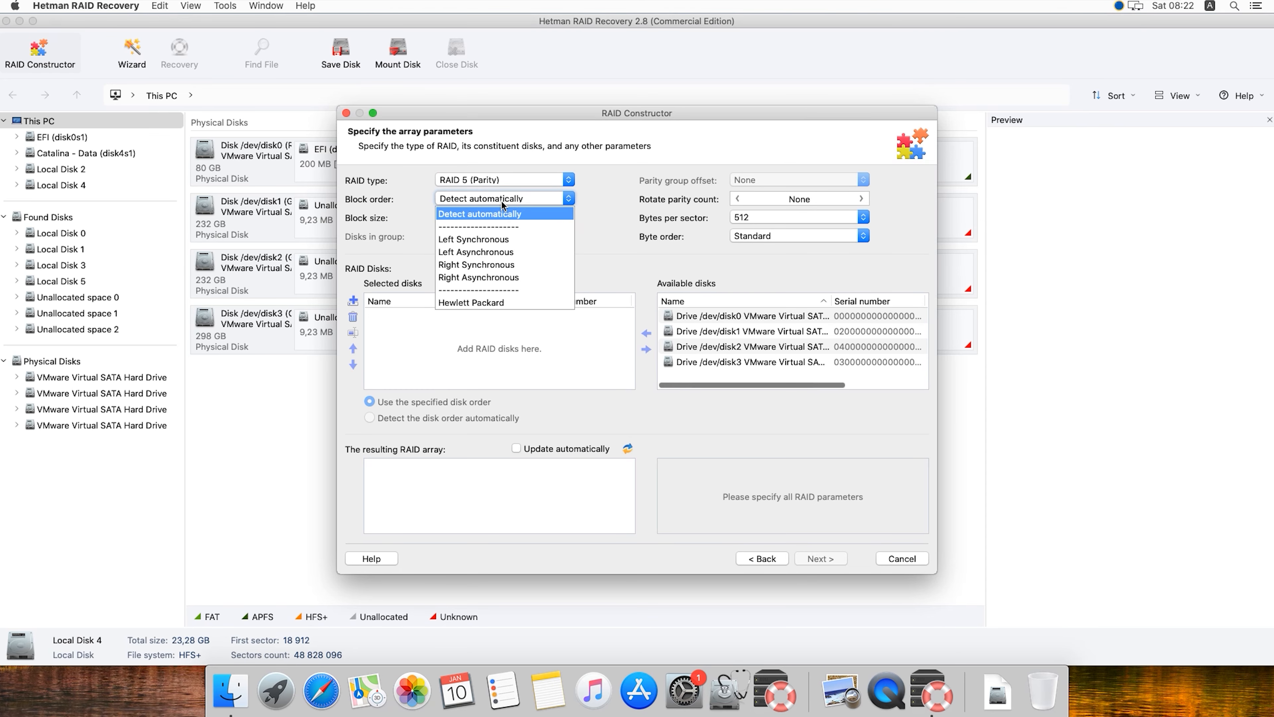
left_click(502, 238)
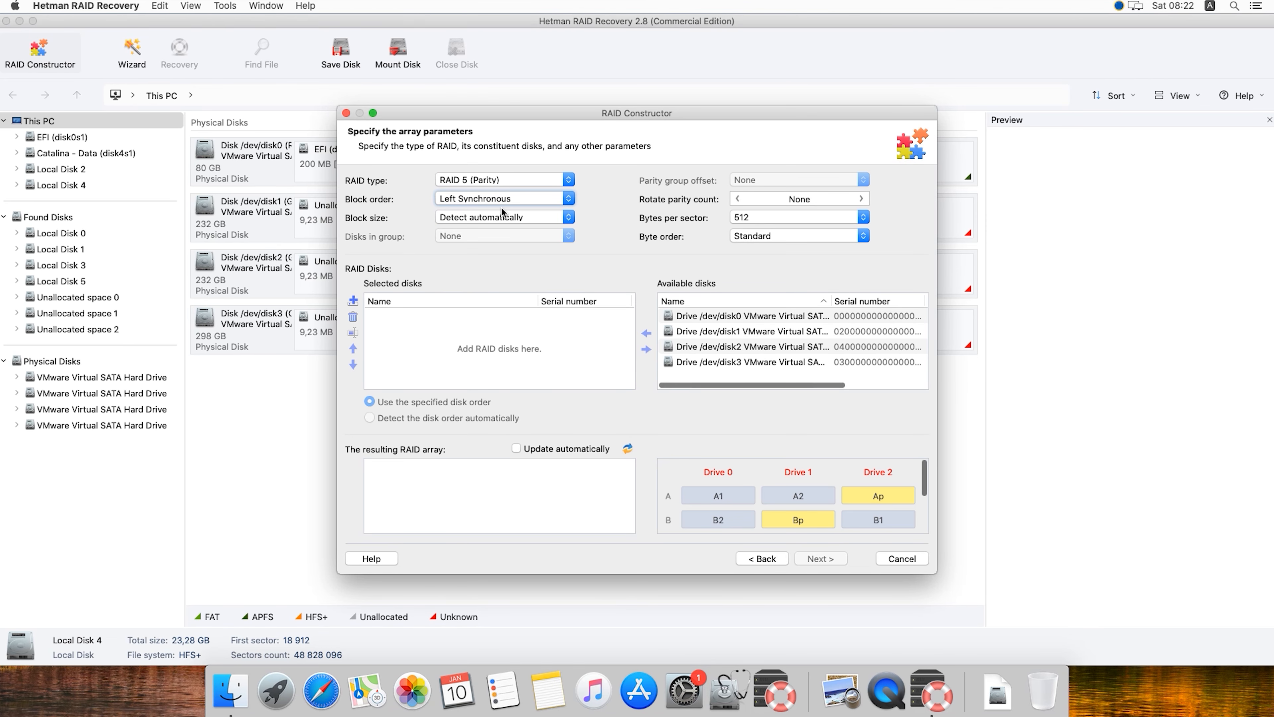
left_click(505, 218)
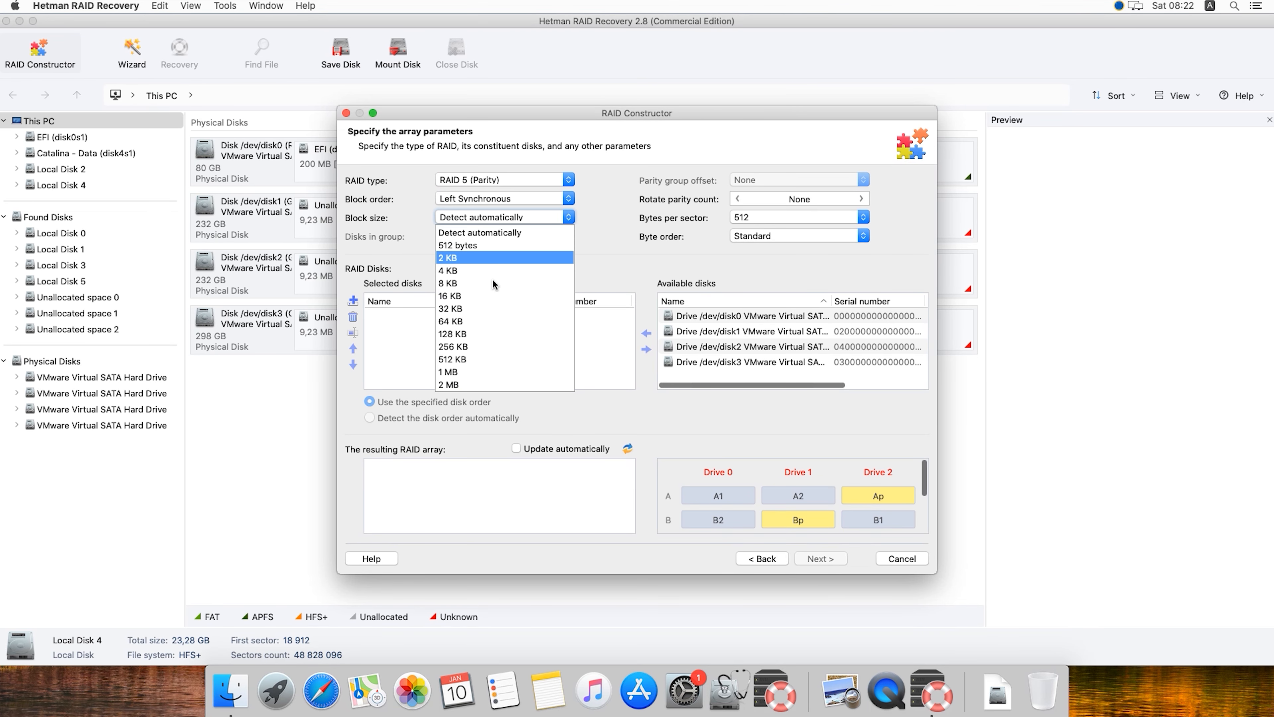
left_click(490, 298)
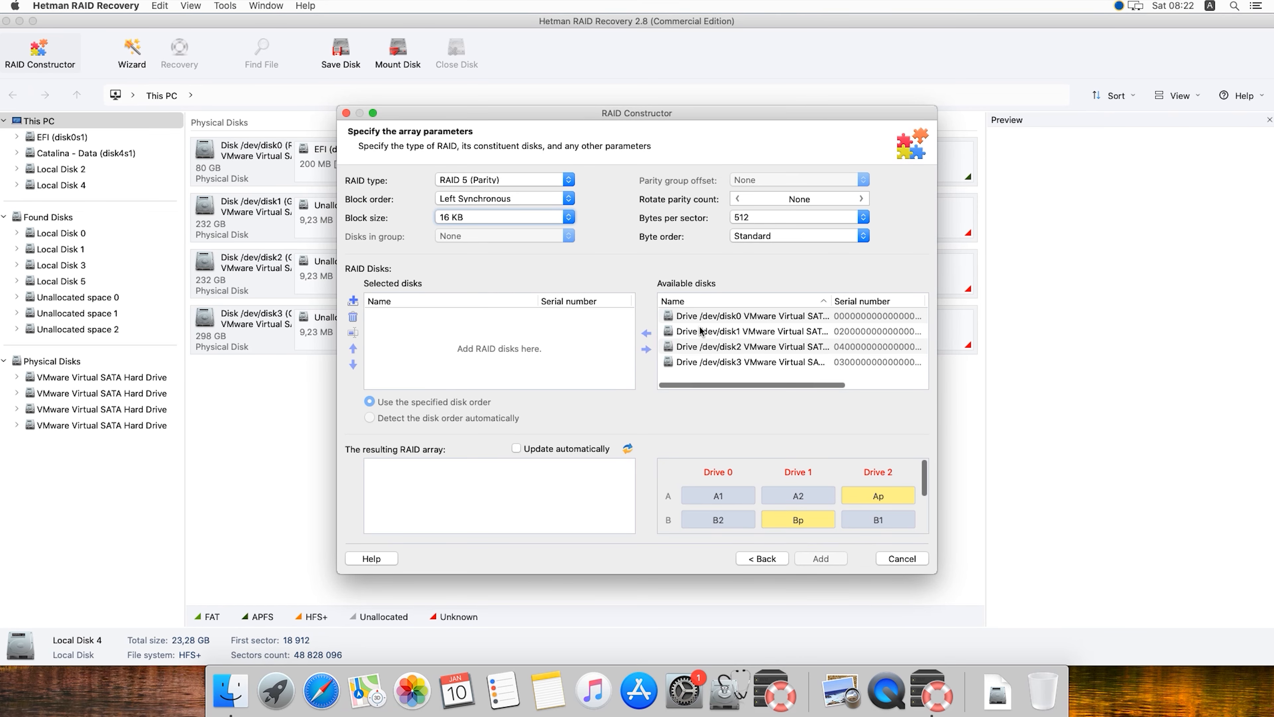
- Add the available drives /dev/disk1, /dev/disk2 and /dev/disk3 to the array's selected disks
left_click(666, 335)
left_click(645, 335)
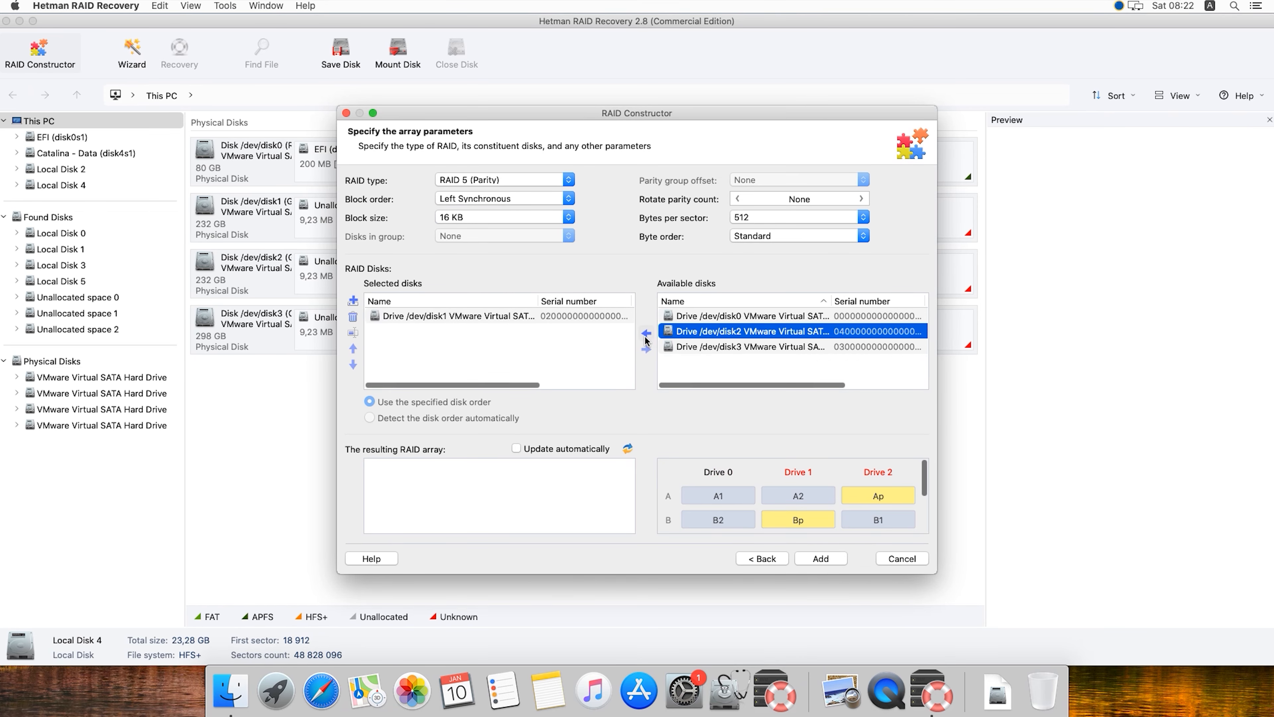
left_click(645, 335)
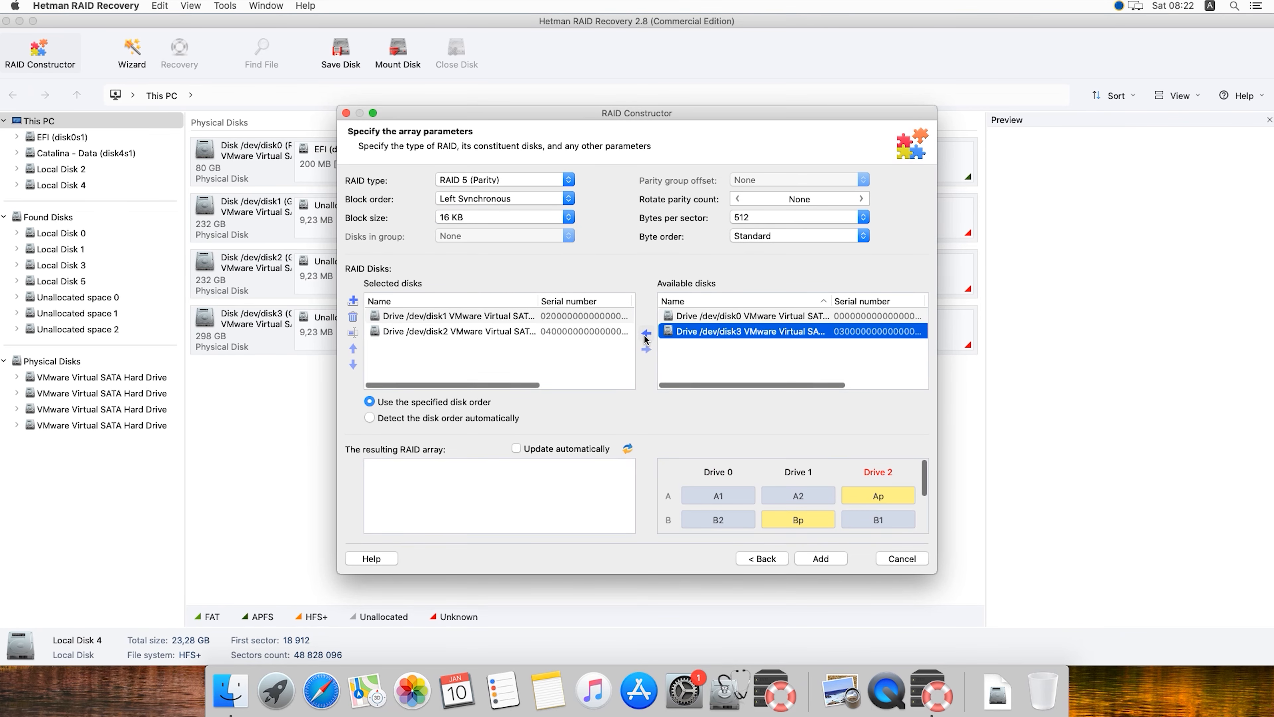
- Set the RAID disk options of /dev/disk1 to an offset of 18912 sectors and a size of 48828096 sectors
left_click(434, 319)
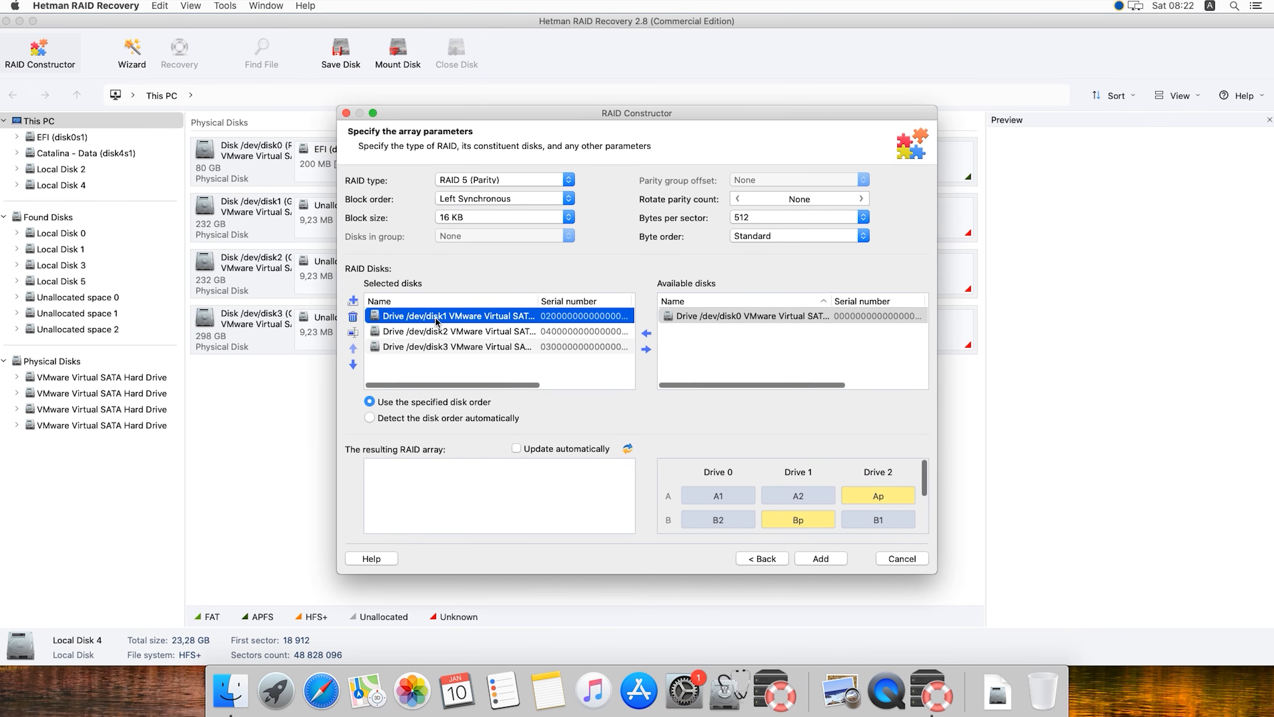
left_click(353, 333)
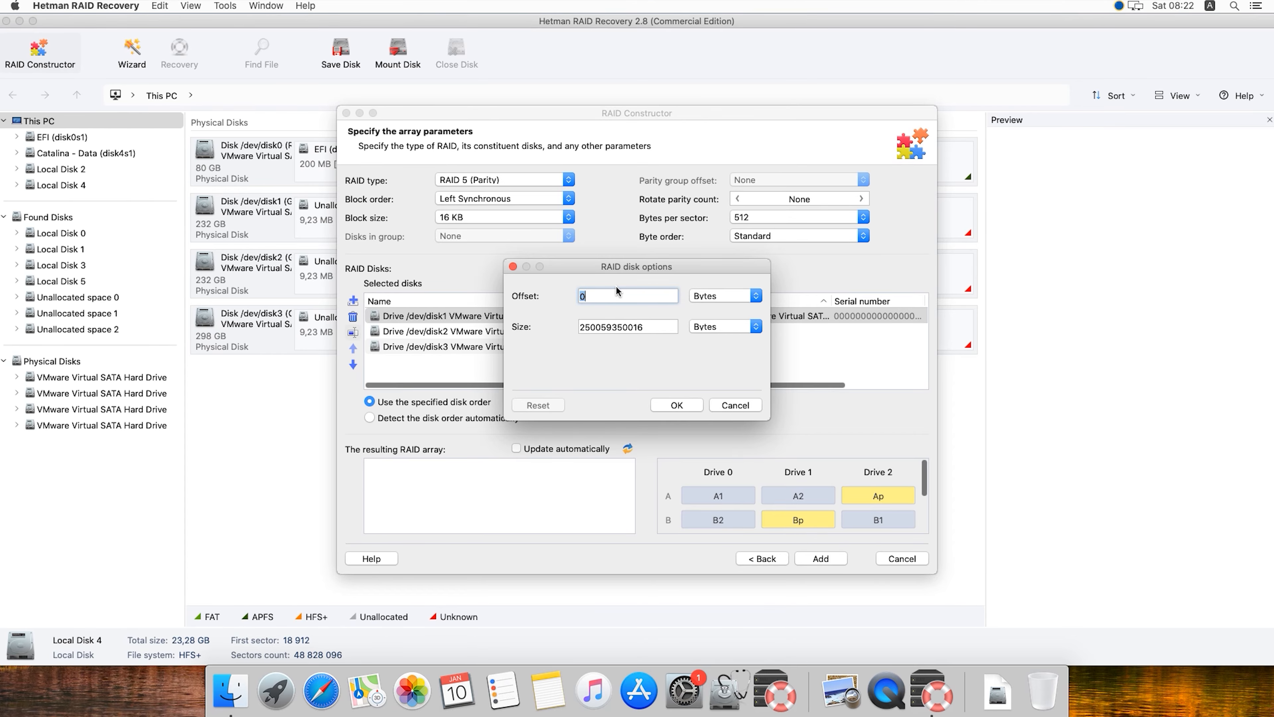
type("18912")
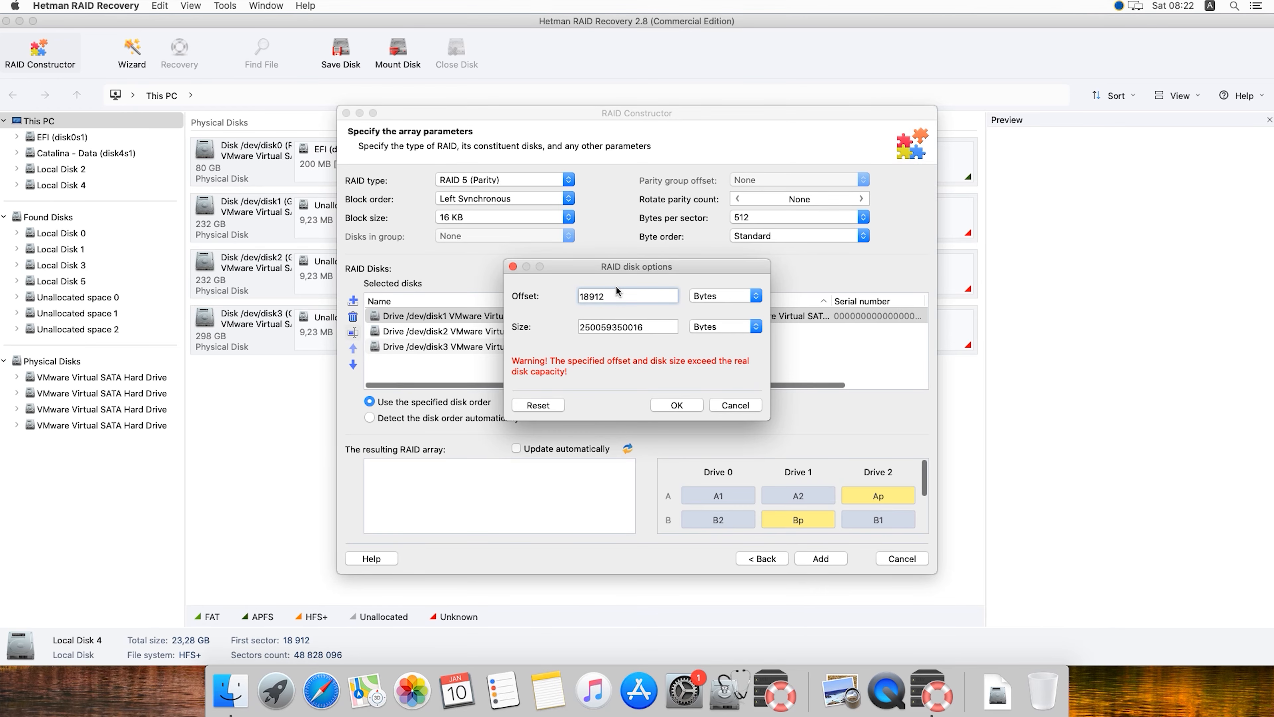
double_click(606, 327)
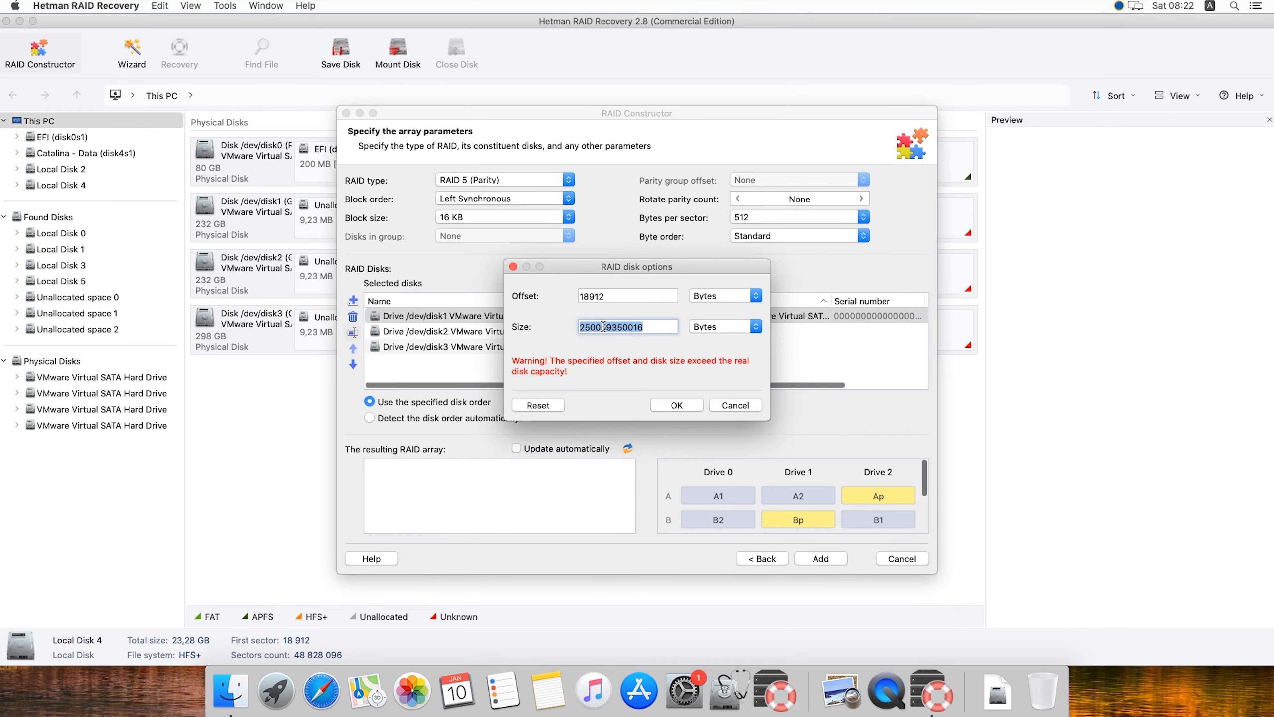
type("40")
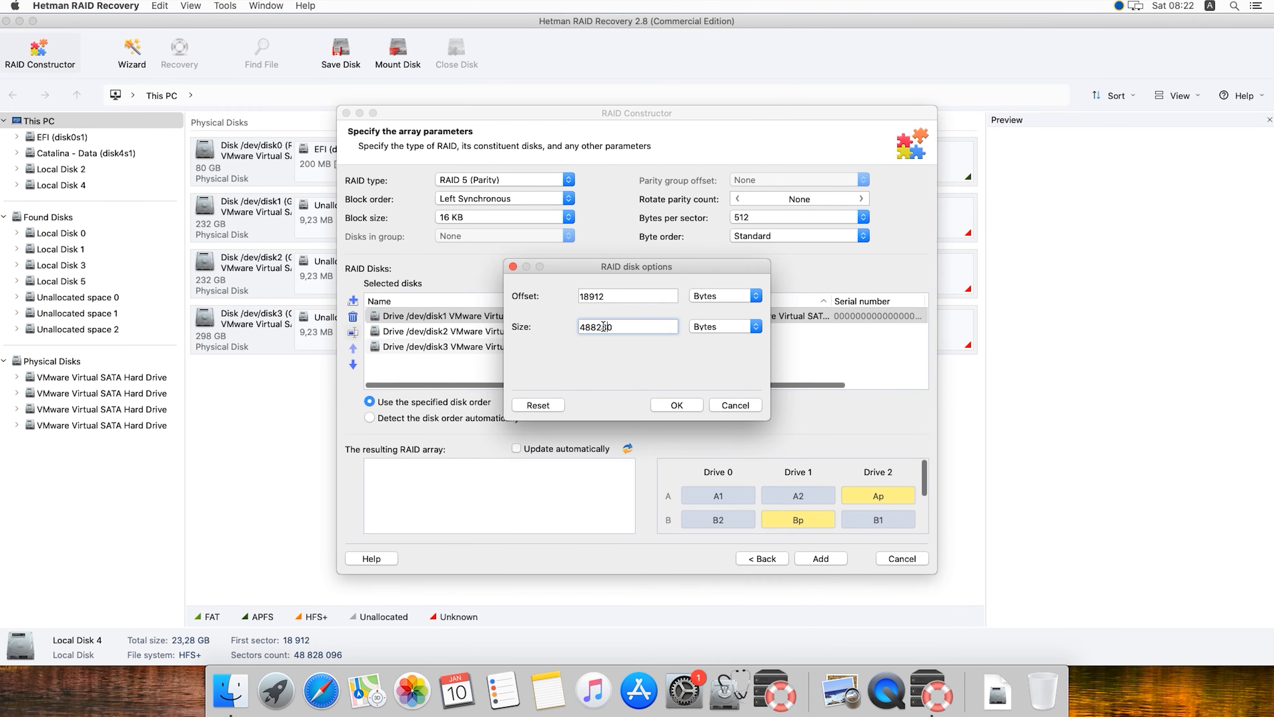
key("Delete")
left_click(731, 297)
left_click(725, 377)
left_click(722, 327)
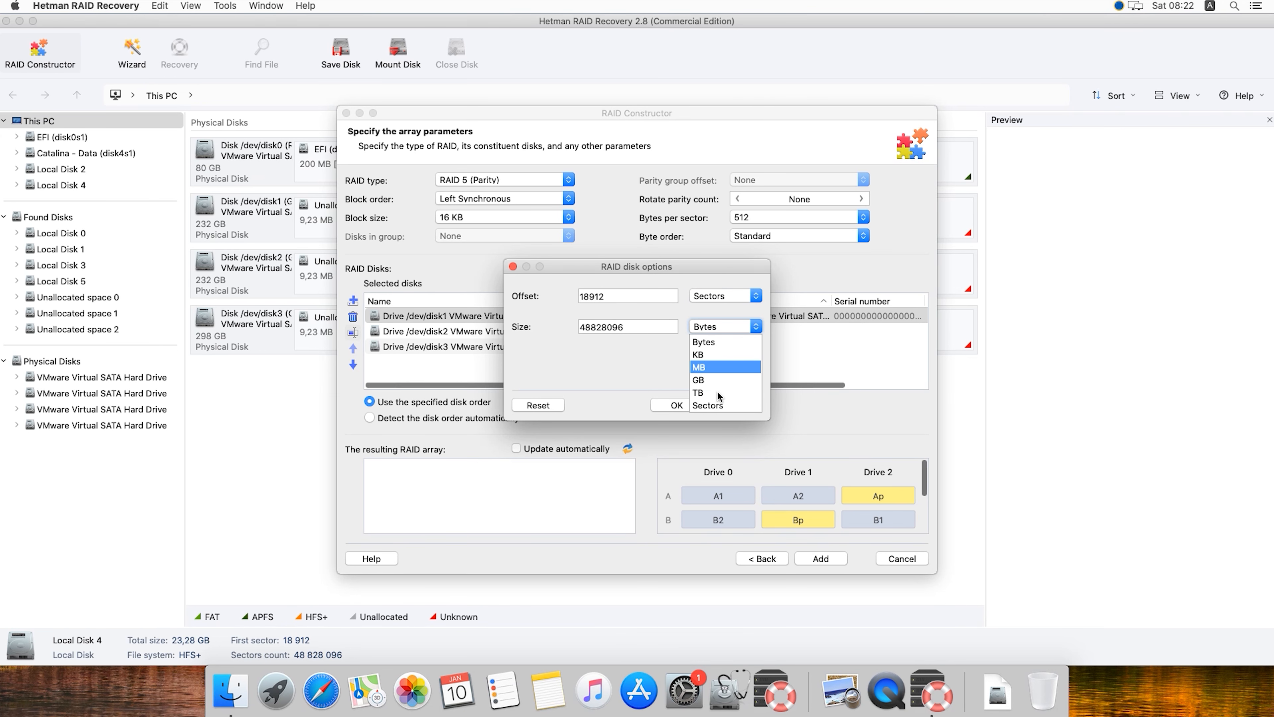
left_click(723, 406)
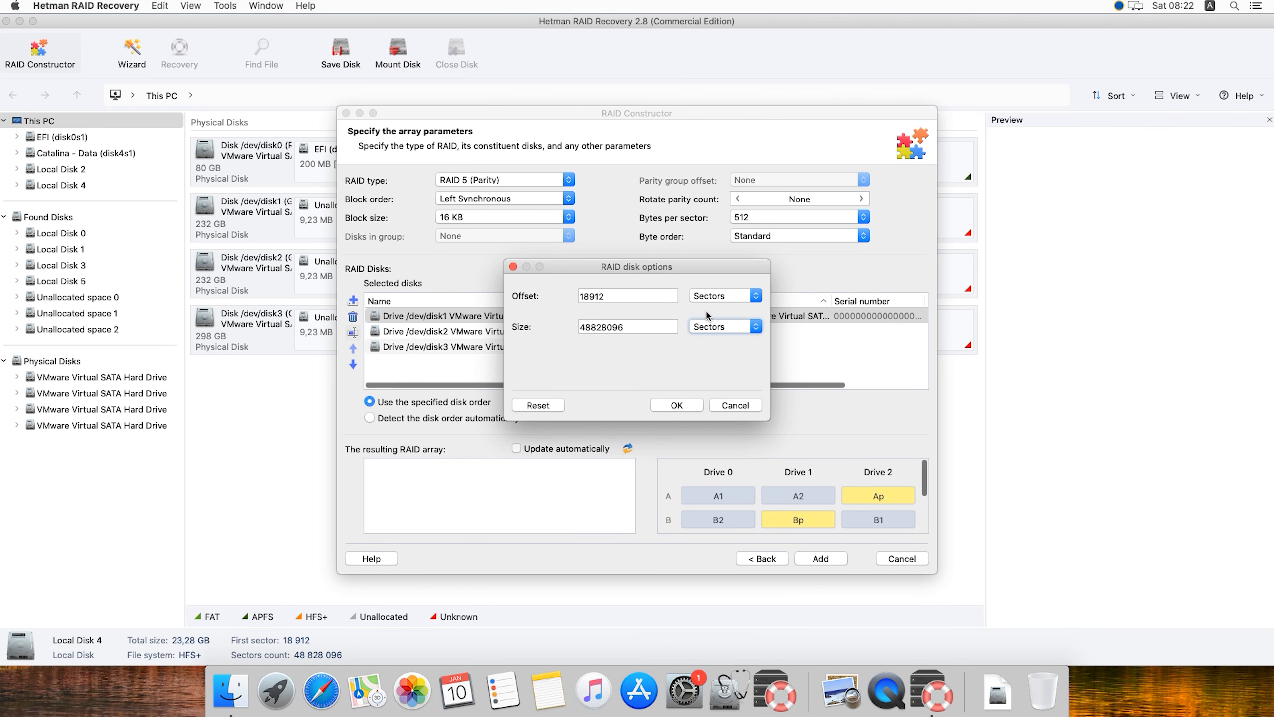
left_click(677, 406)
- Set the RAID disk options of /dev/disk2 to an offset of 18912 sectors and a size of 48828096 sectors
left_click(461, 336)
left_click(353, 333)
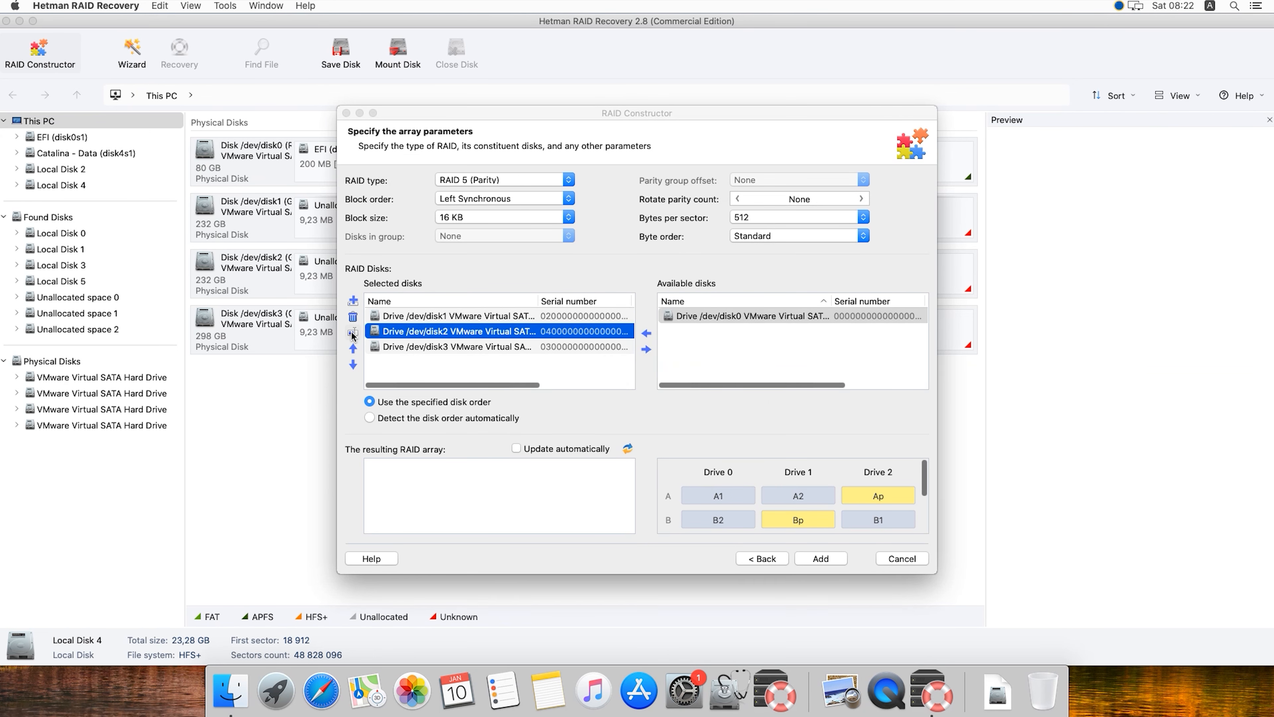
type("18912")
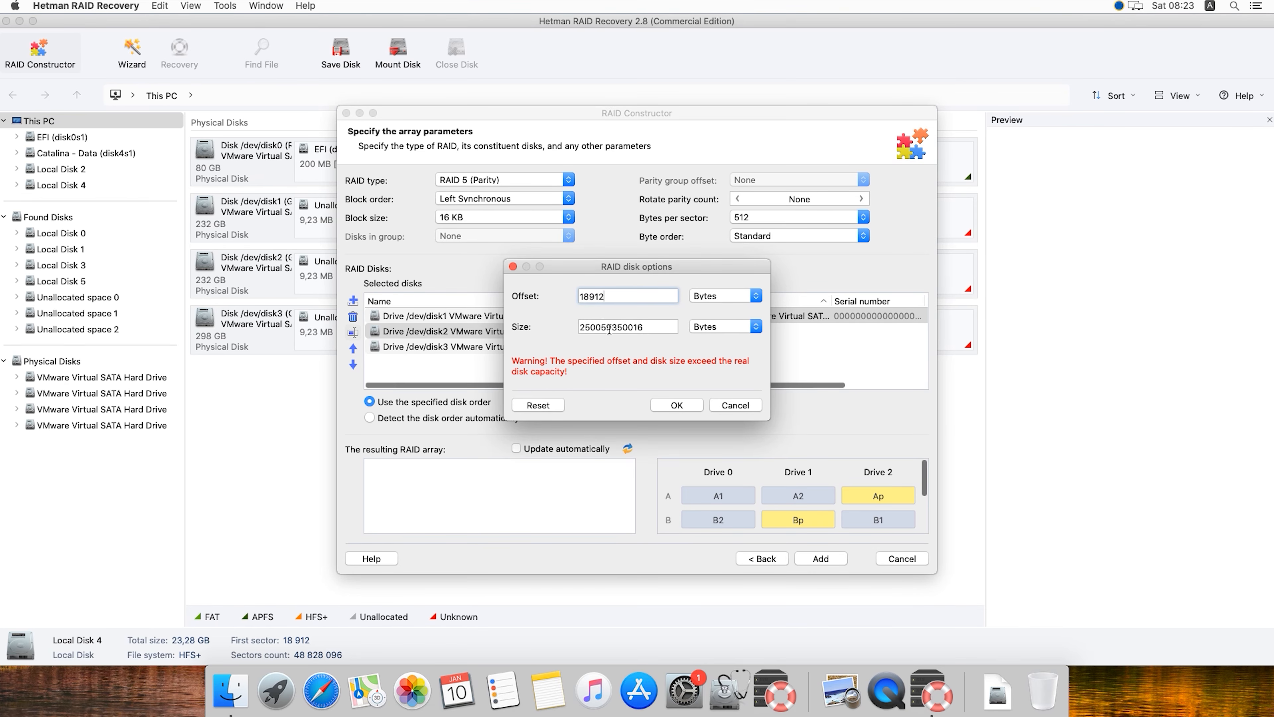
key("Tab")
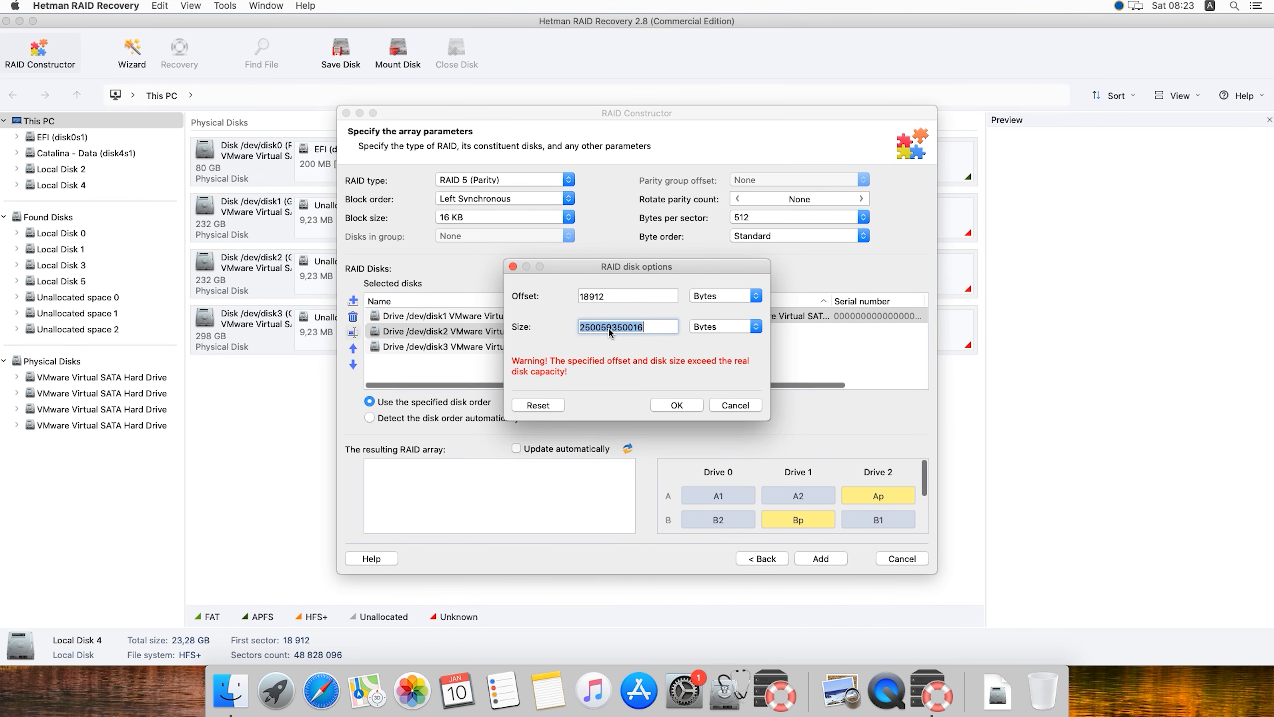
type("4880")
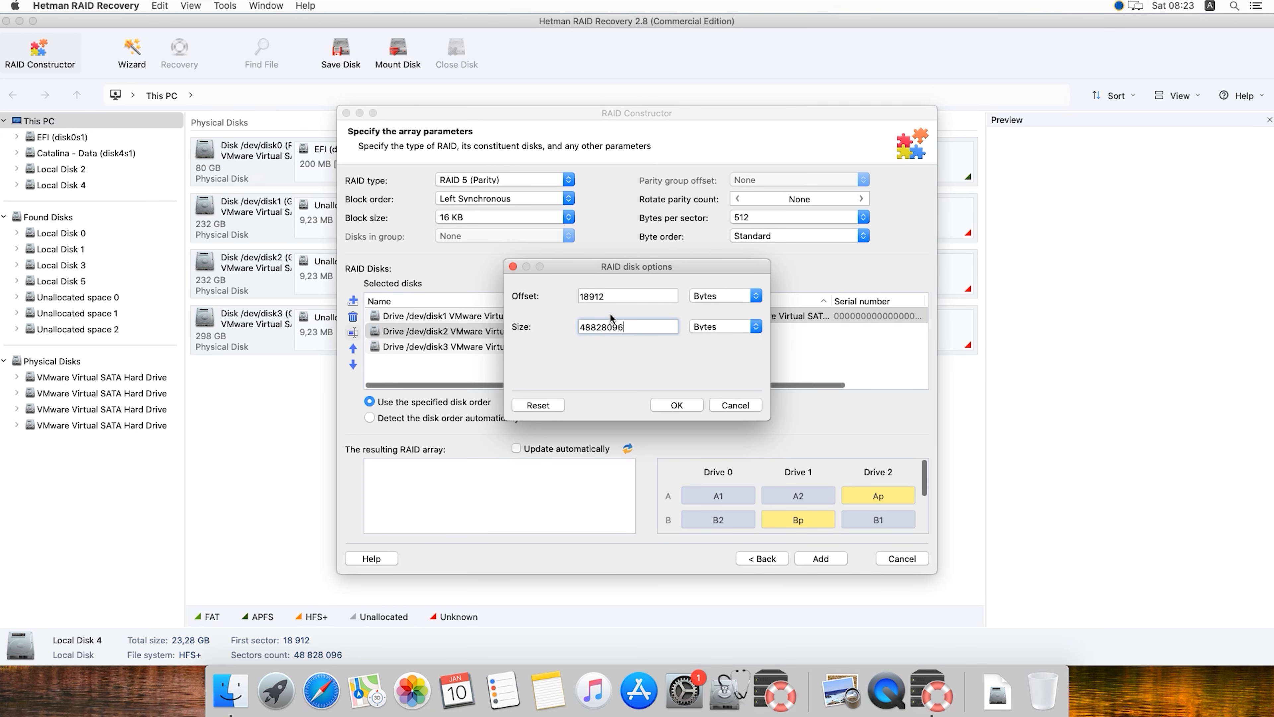
left_click(723, 296)
left_click(720, 373)
left_click(722, 326)
left_click(719, 408)
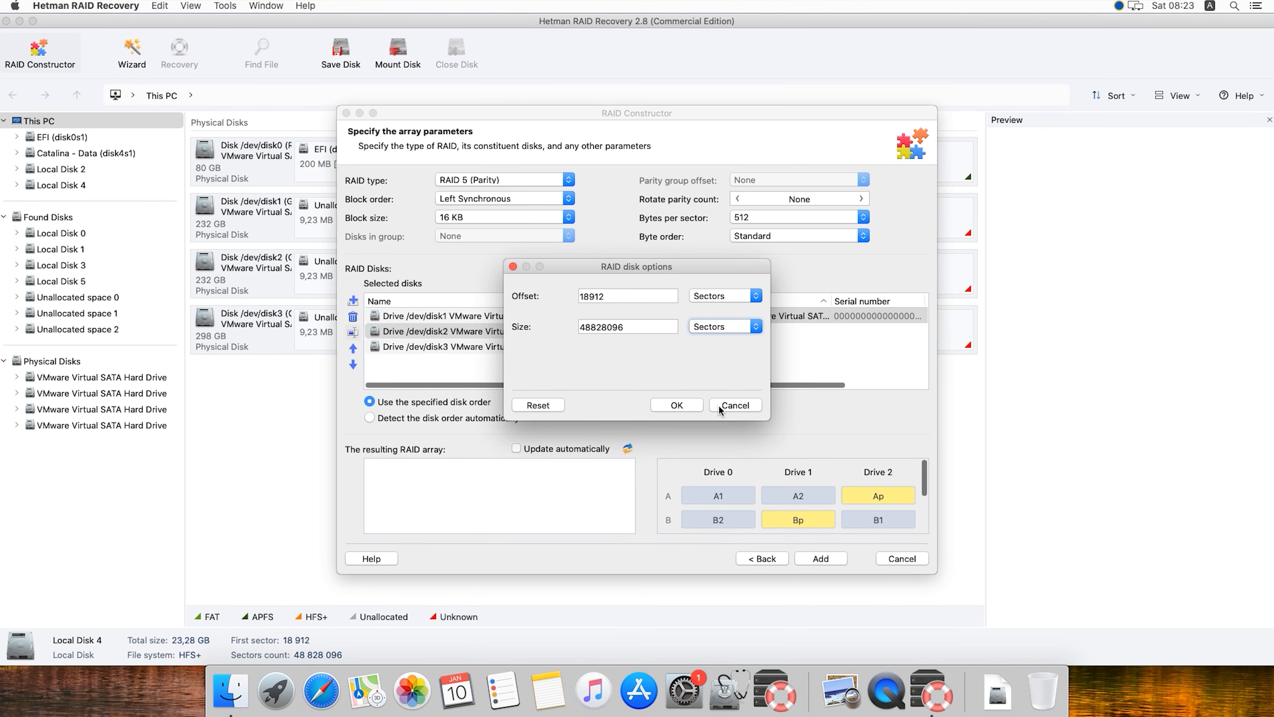
left_click(677, 405)
- Set the RAID disk options of /dev/disk3 to an offset of 18912 sectors and a size of 48828096 sectors
left_click(437, 347)
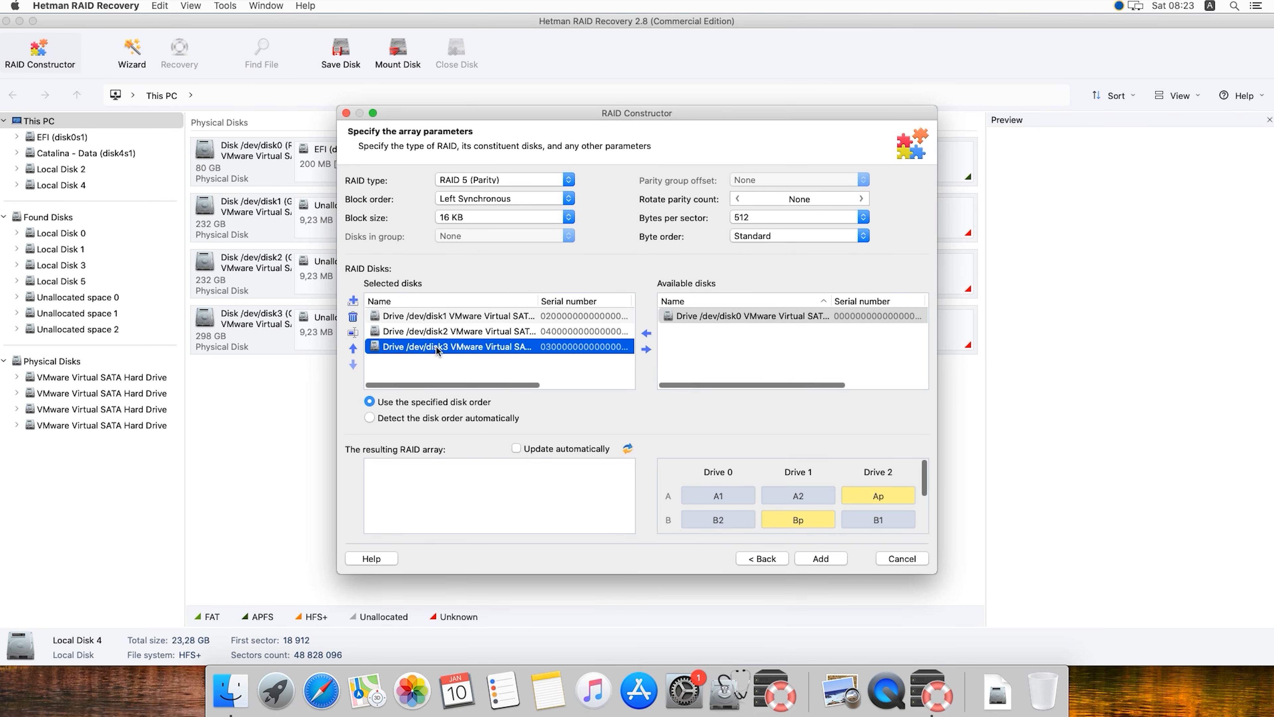
left_click(353, 333)
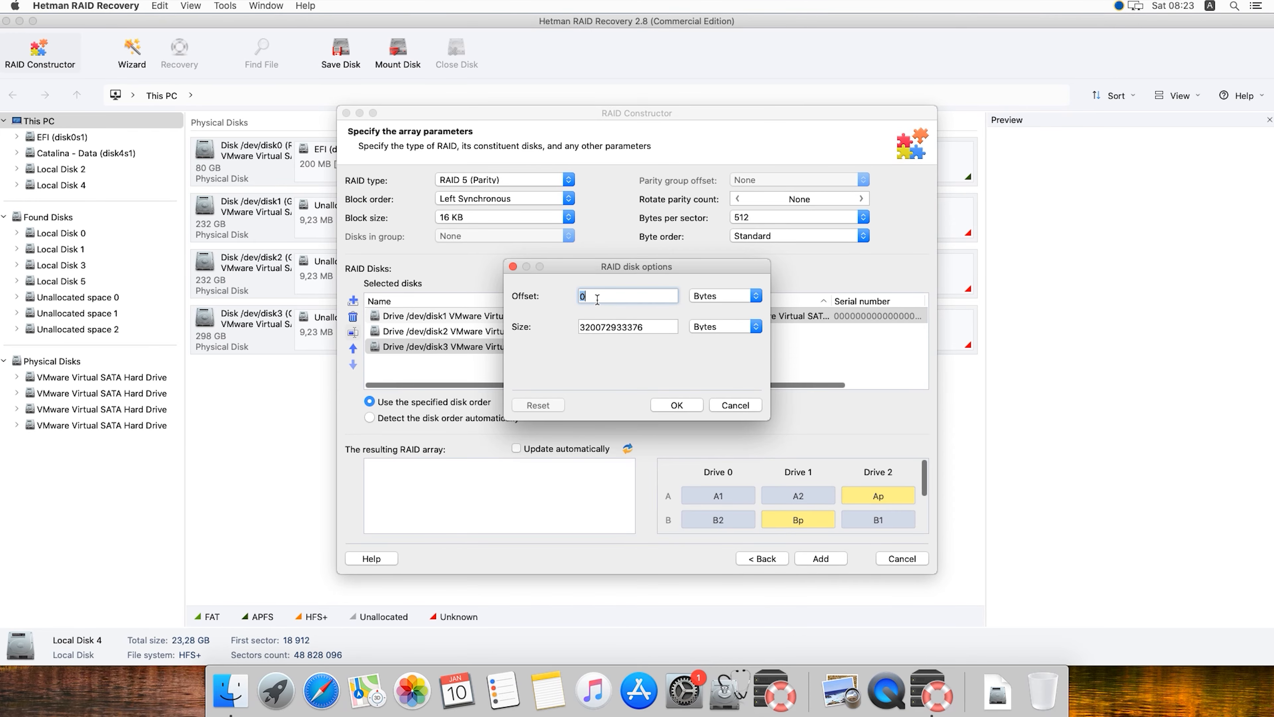
type("18912")
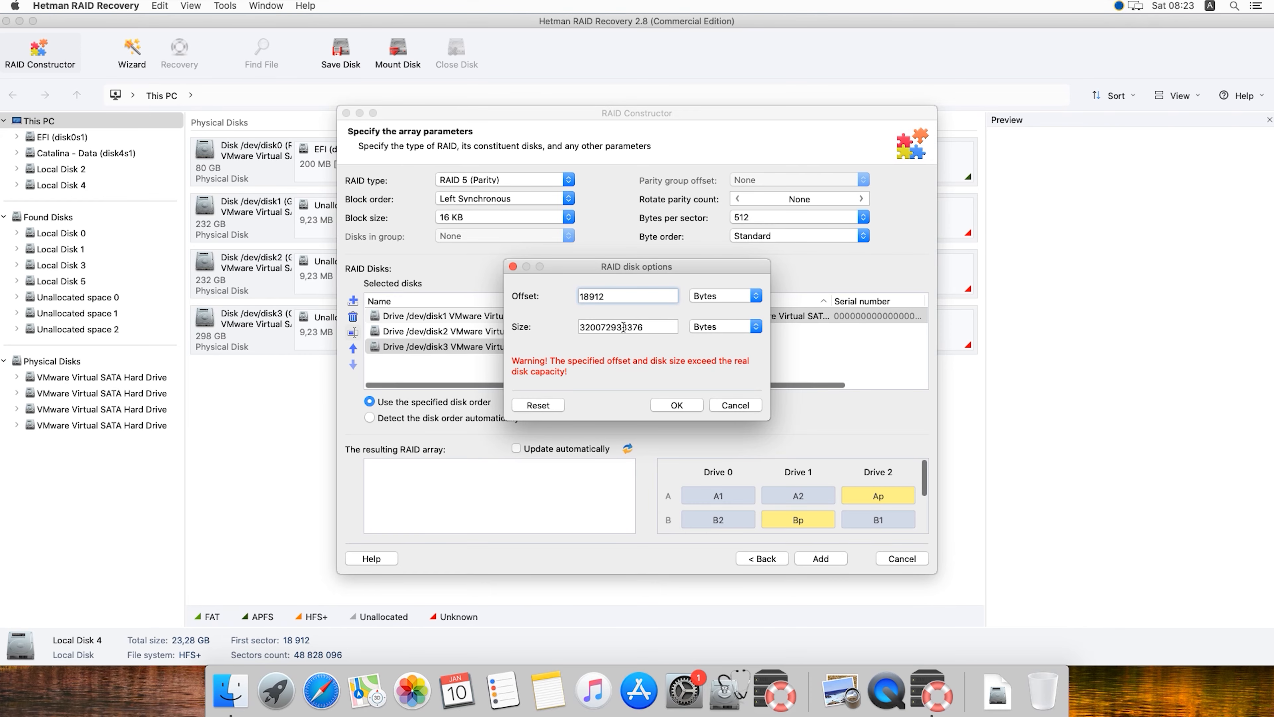
double_click(623, 327)
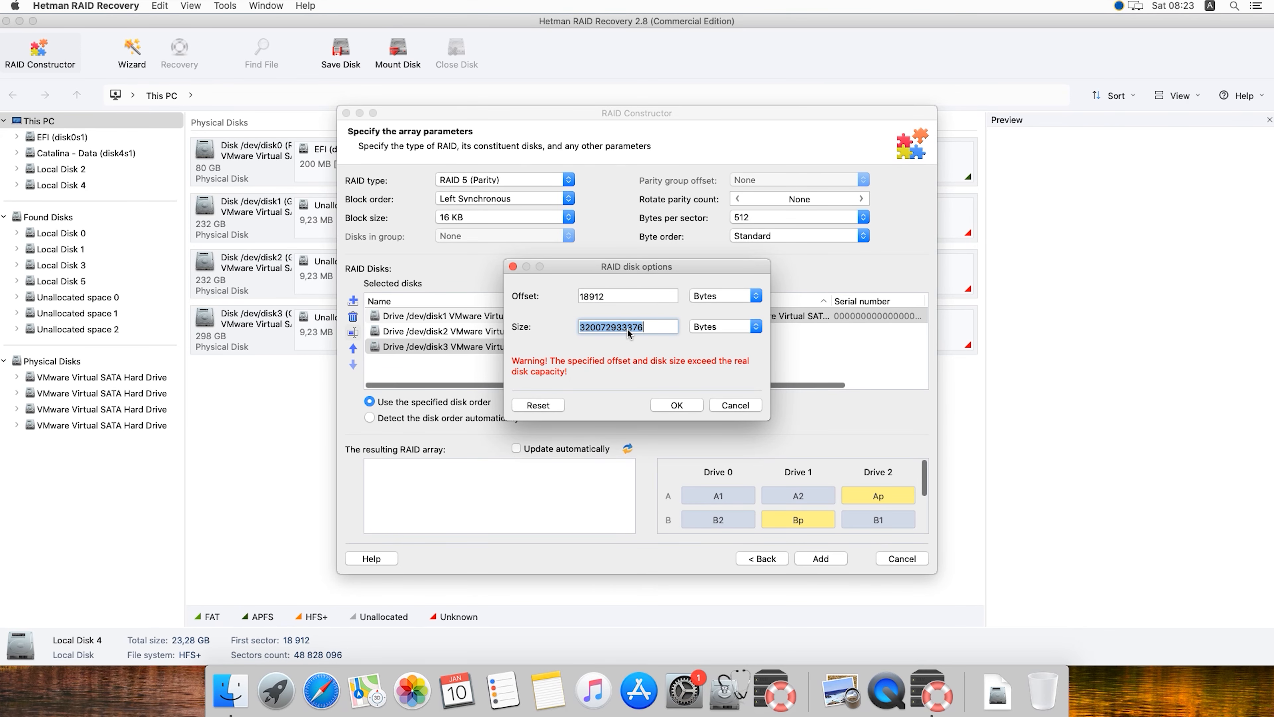
type("480")
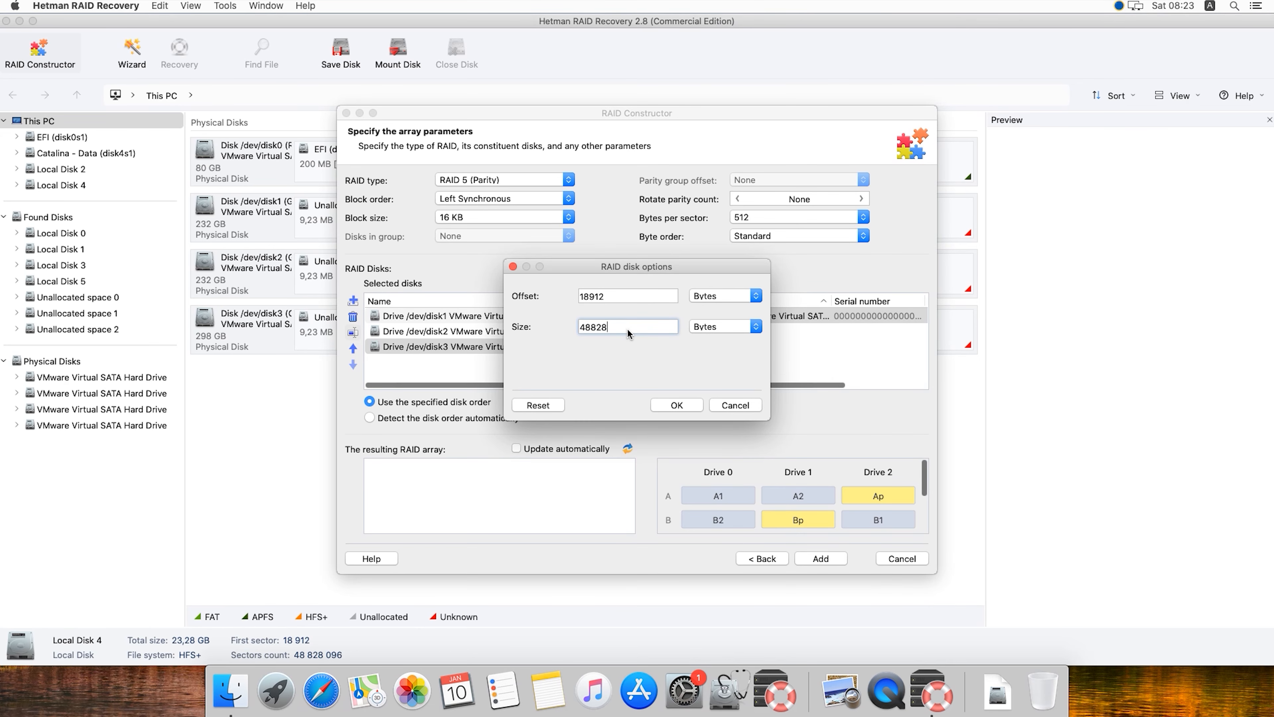
type("28096")
left_click(729, 296)
left_click(727, 370)
left_click(719, 327)
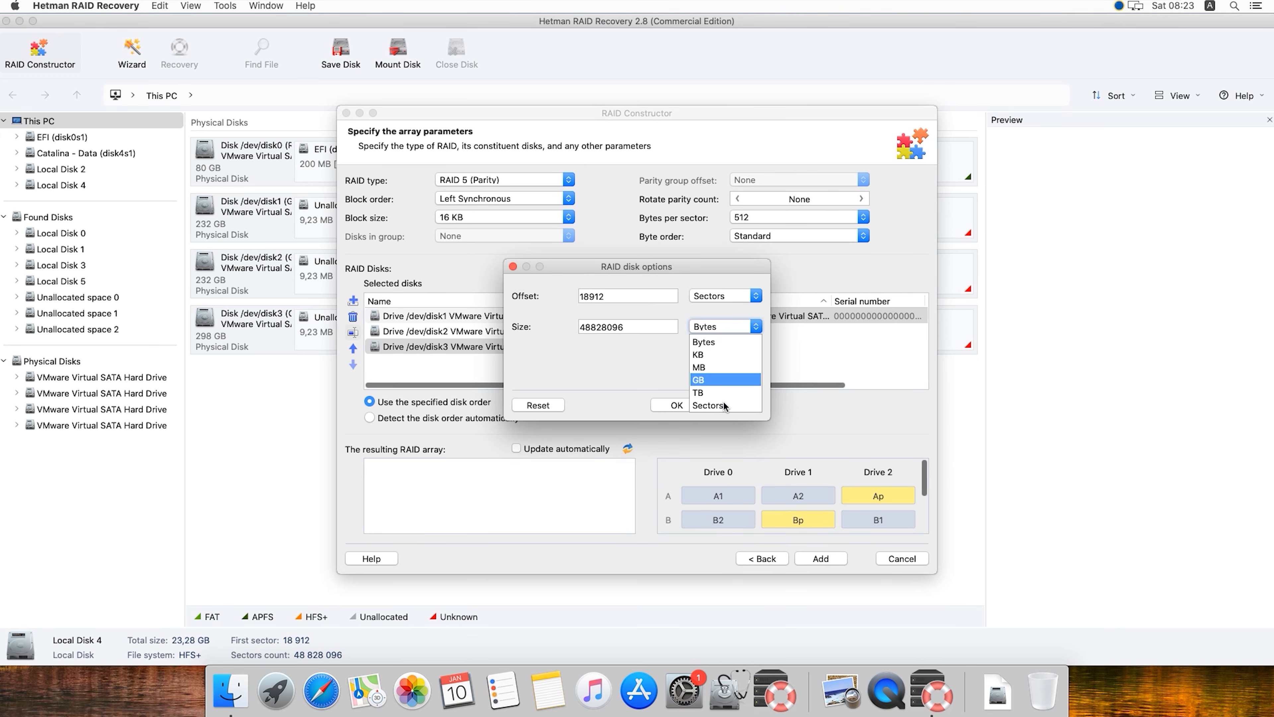
left_click(690, 411)
left_click(674, 405)
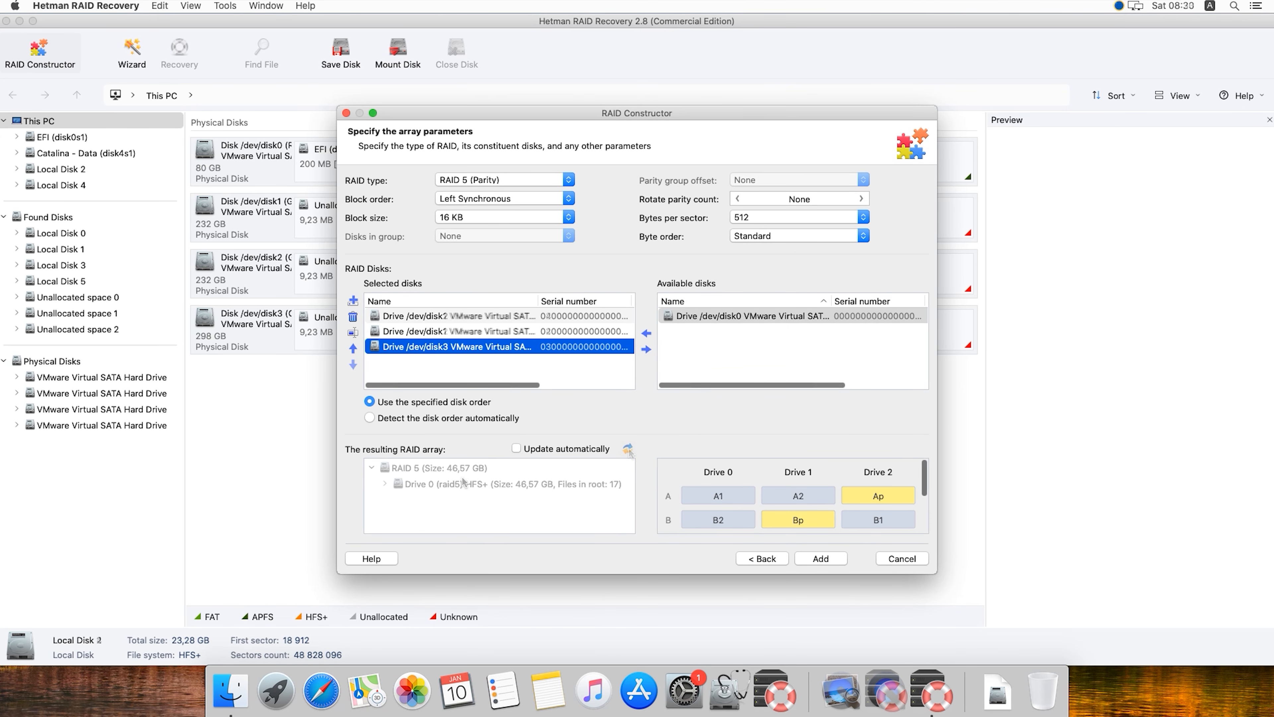
- Refresh the resulting RAID array, add the configured RAID 5 array, and select it in the RAID arrays overview
left_click(627, 448)
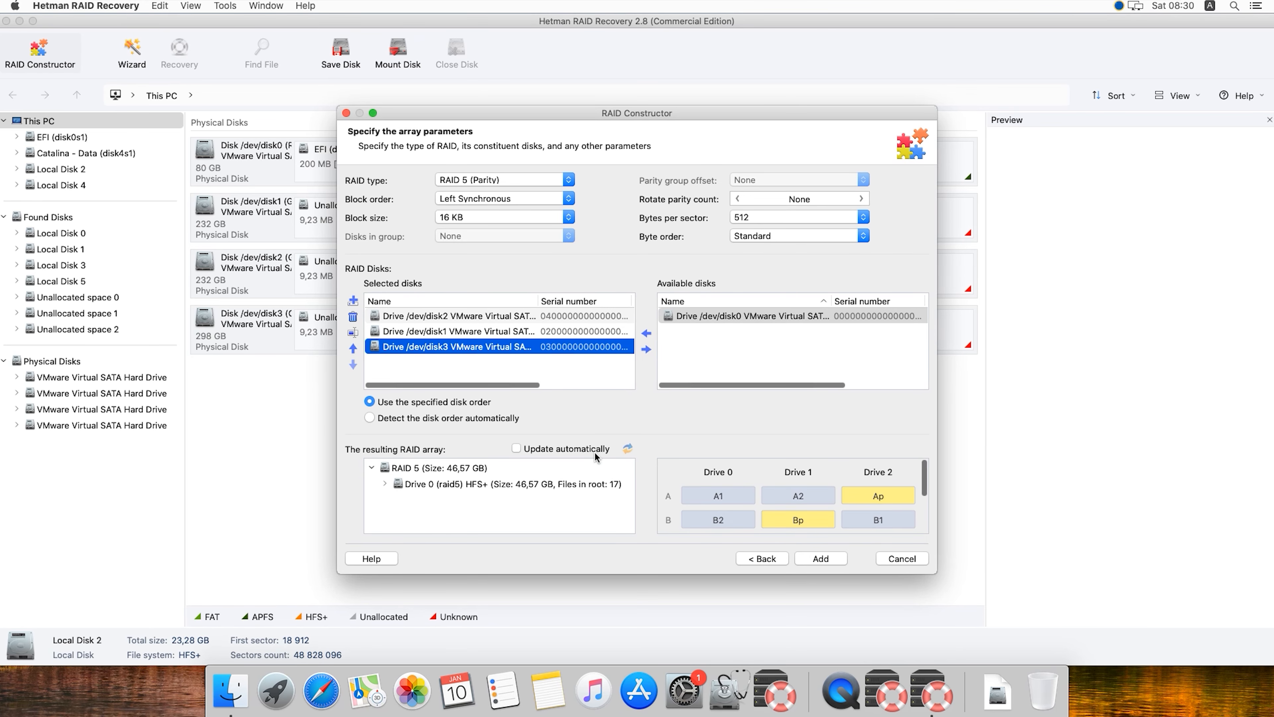
left_click(462, 470)
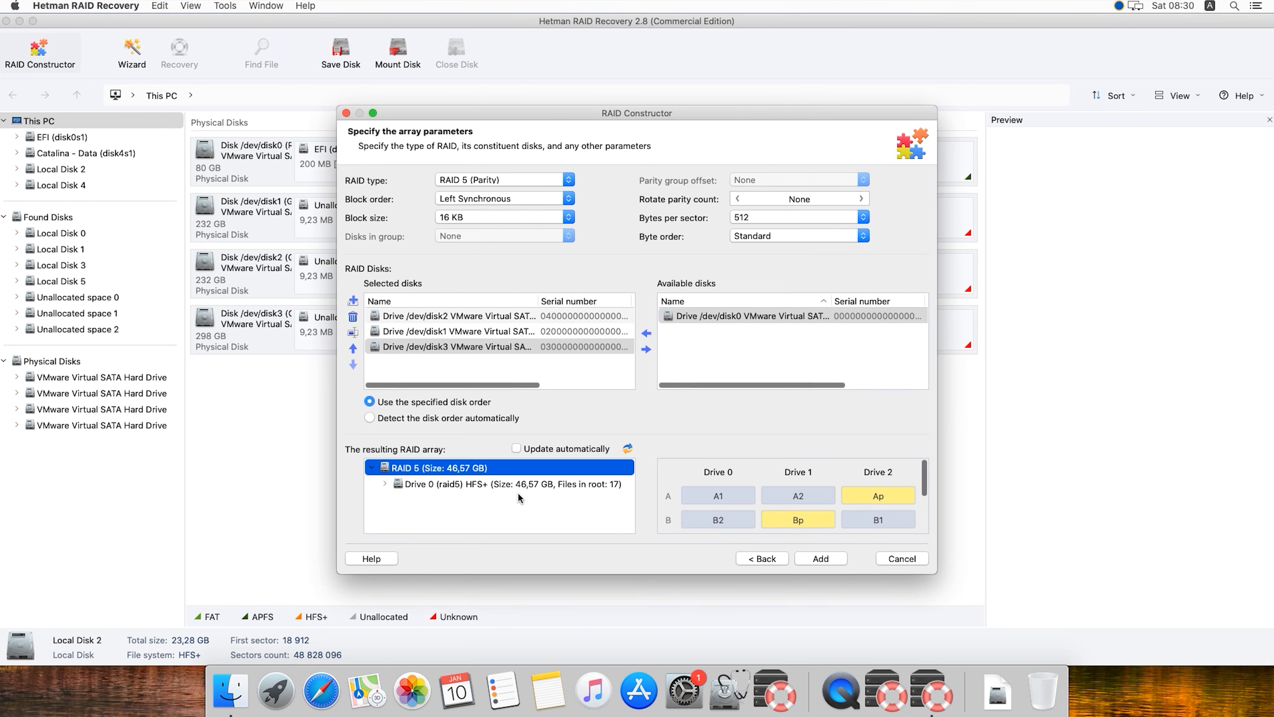
left_click(805, 558)
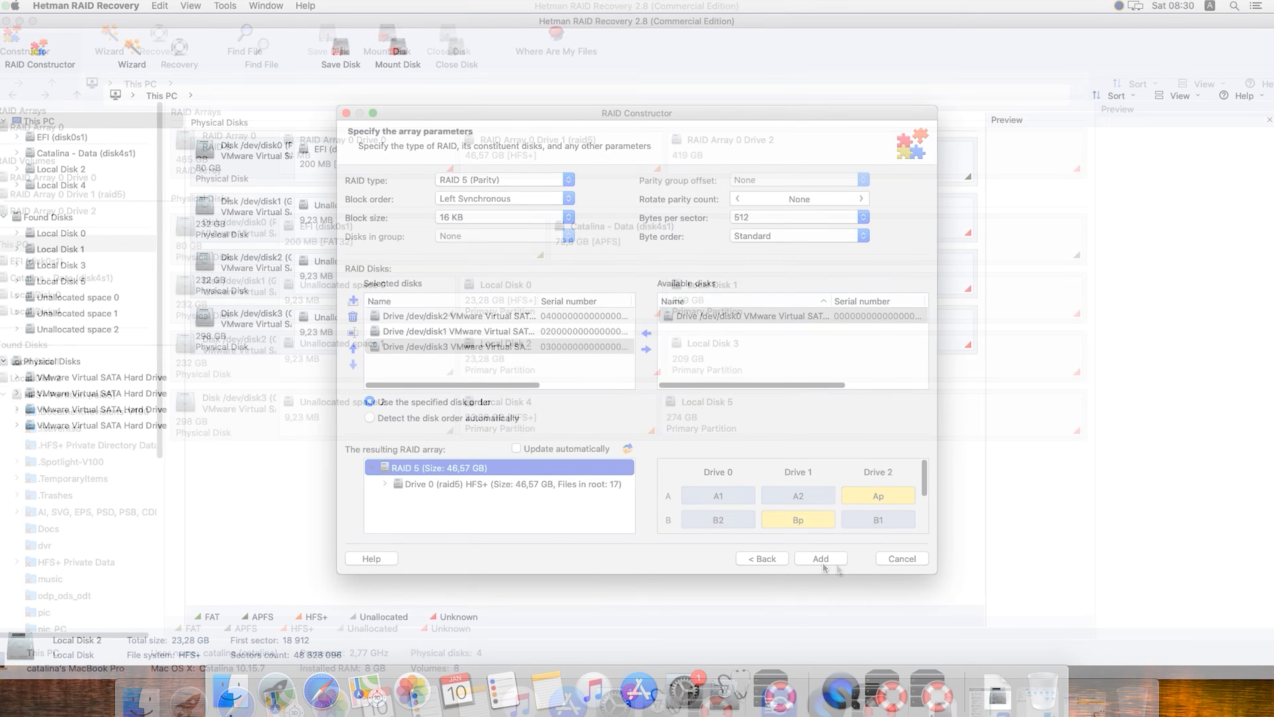
left_click(232, 171)
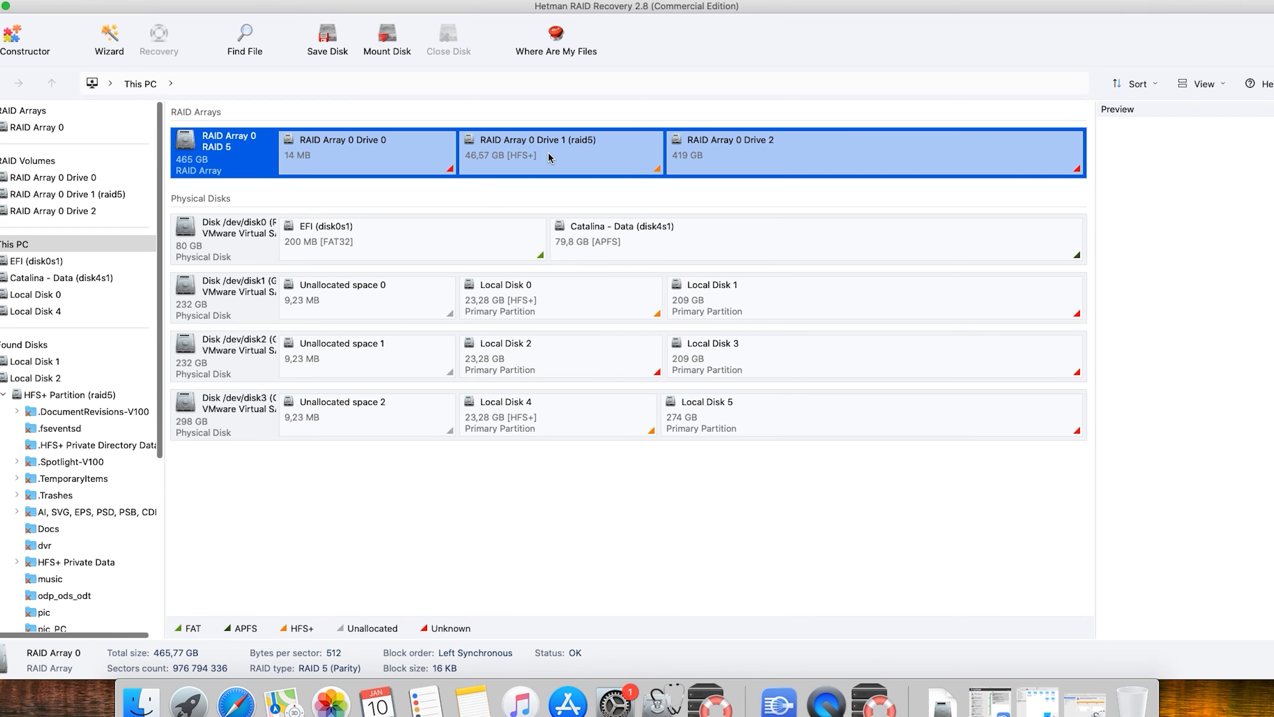
- Run a fast scan of the HFS+ volume RAID Array 0 Drive 1 (raid5) and open its found files
left_click(539, 167)
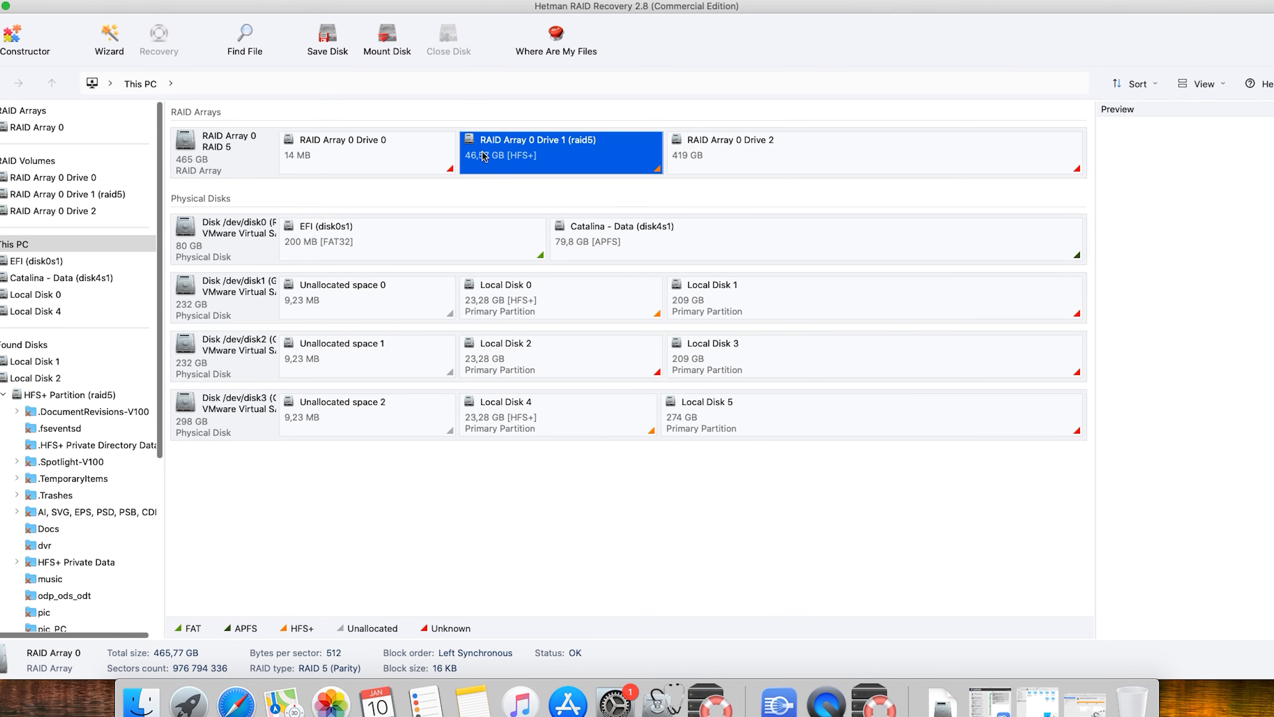
double_click(566, 161)
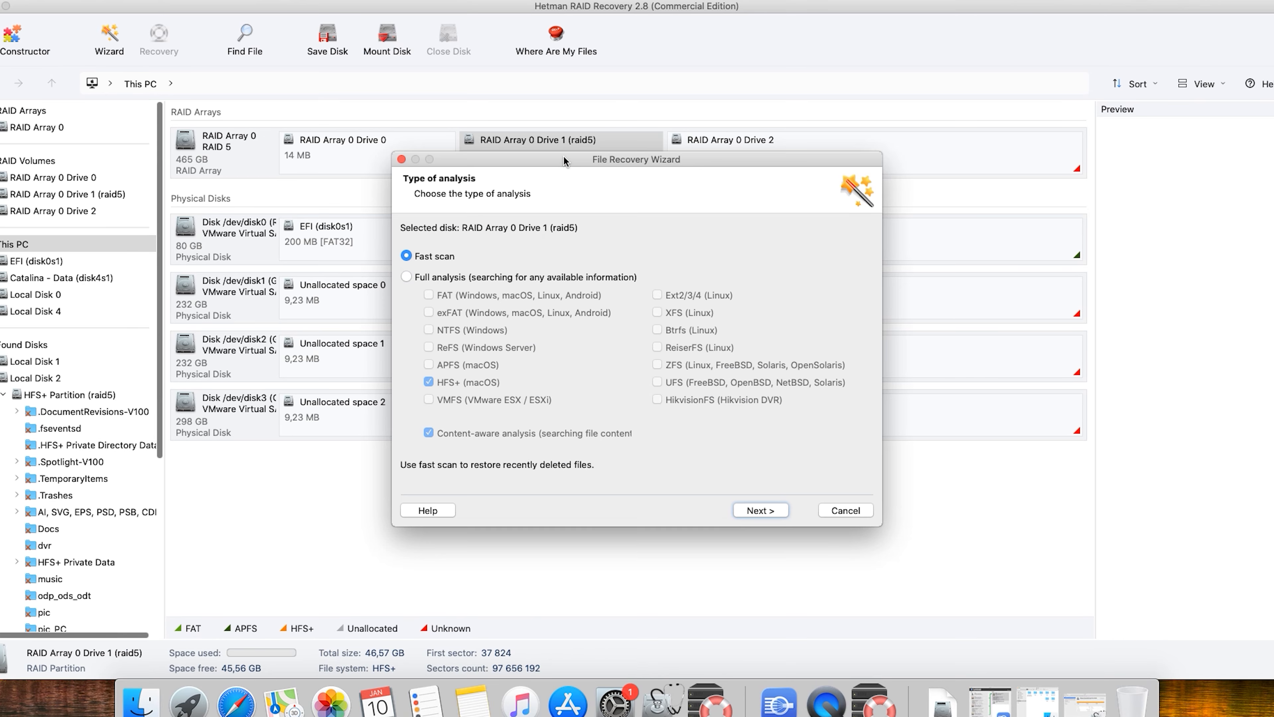
left_click(756, 511)
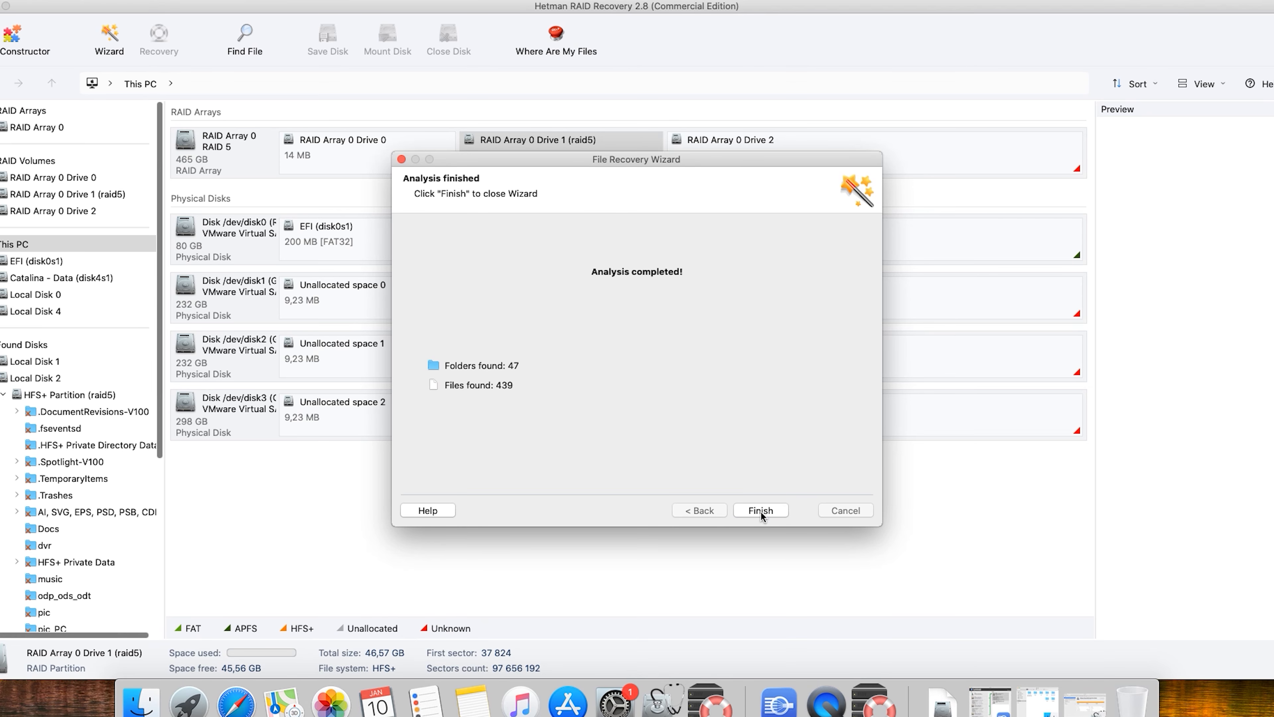
left_click(769, 510)
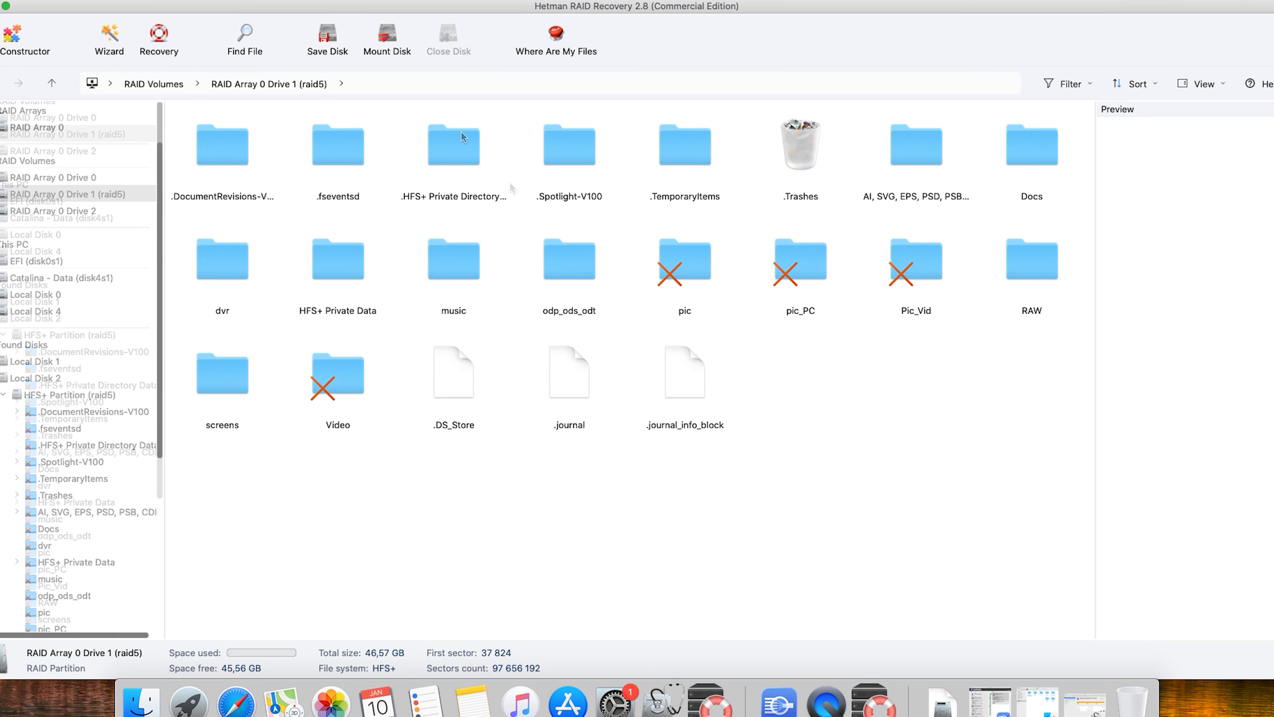
- Open the Docs folder of the scanned volume and preview several of its documents
double_click(1028, 153)
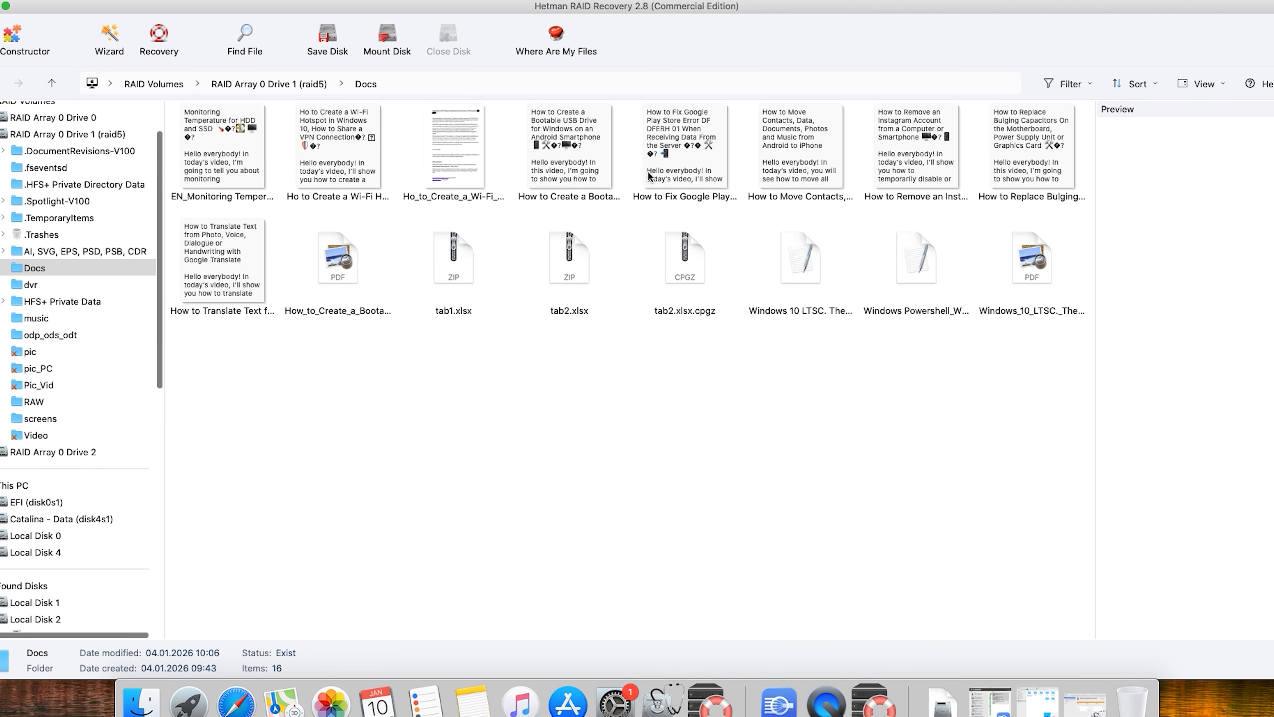
left_click(773, 159)
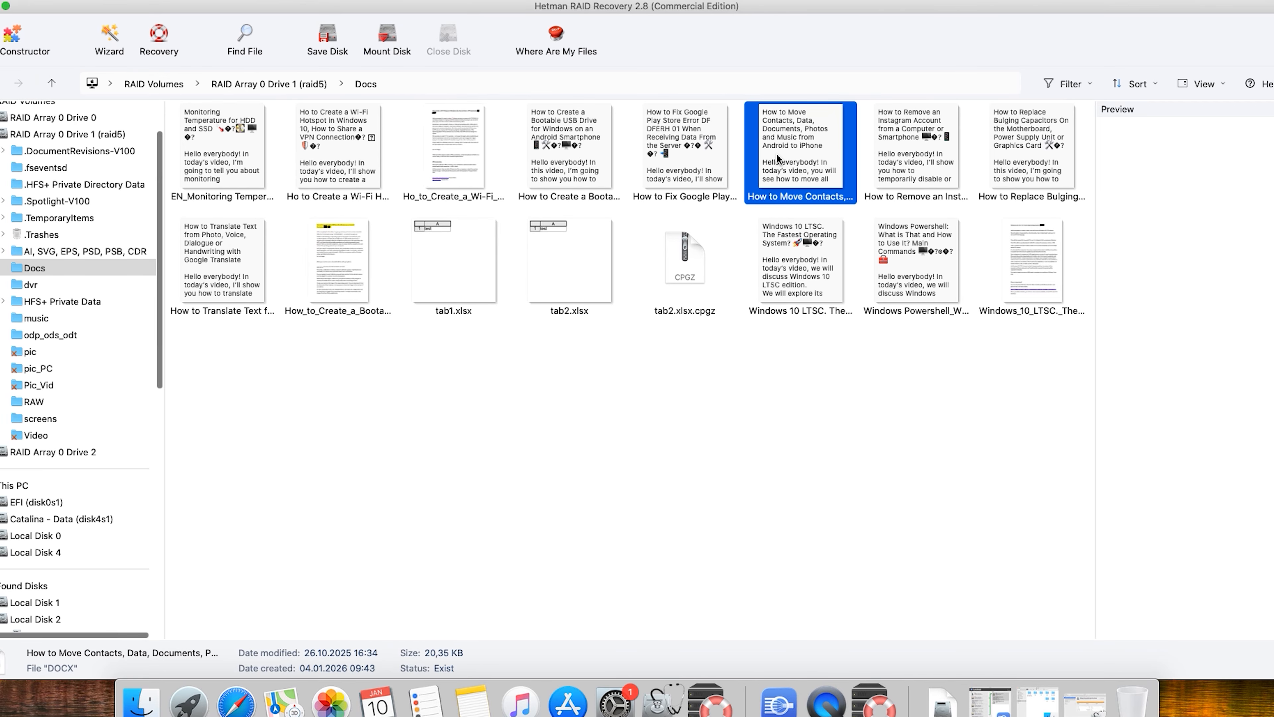
left_click(1029, 272)
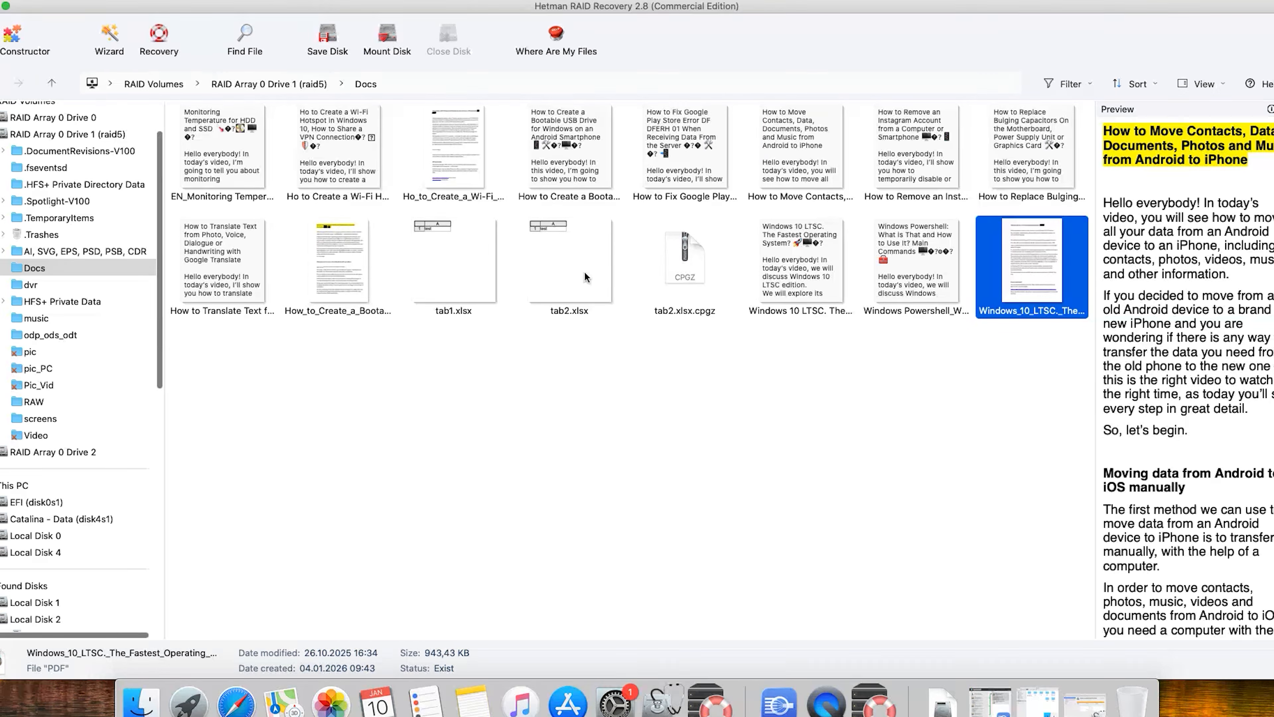
left_click(338, 272)
left_click(346, 137)
left_click(267, 172)
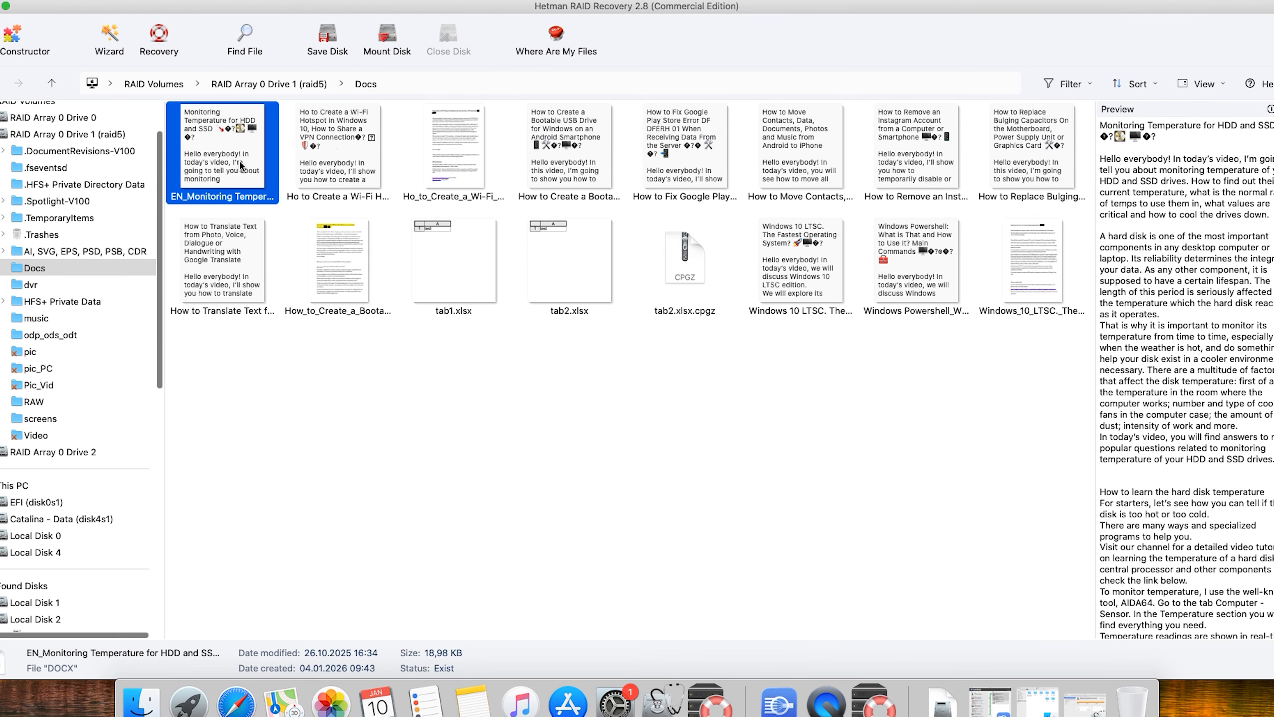
- Open the dvr folder, preview the video mov1717.mp4, and widen the preview area
left_click(49, 85)
double_click(231, 252)
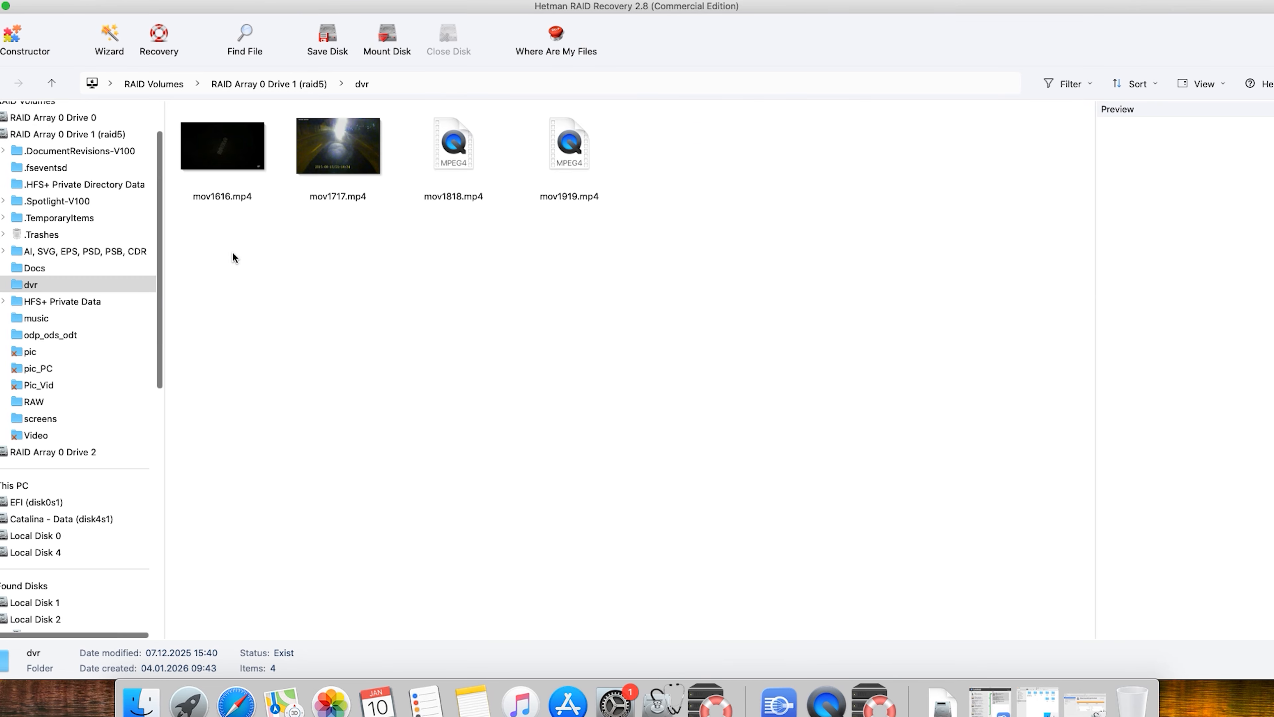
left_click(338, 147)
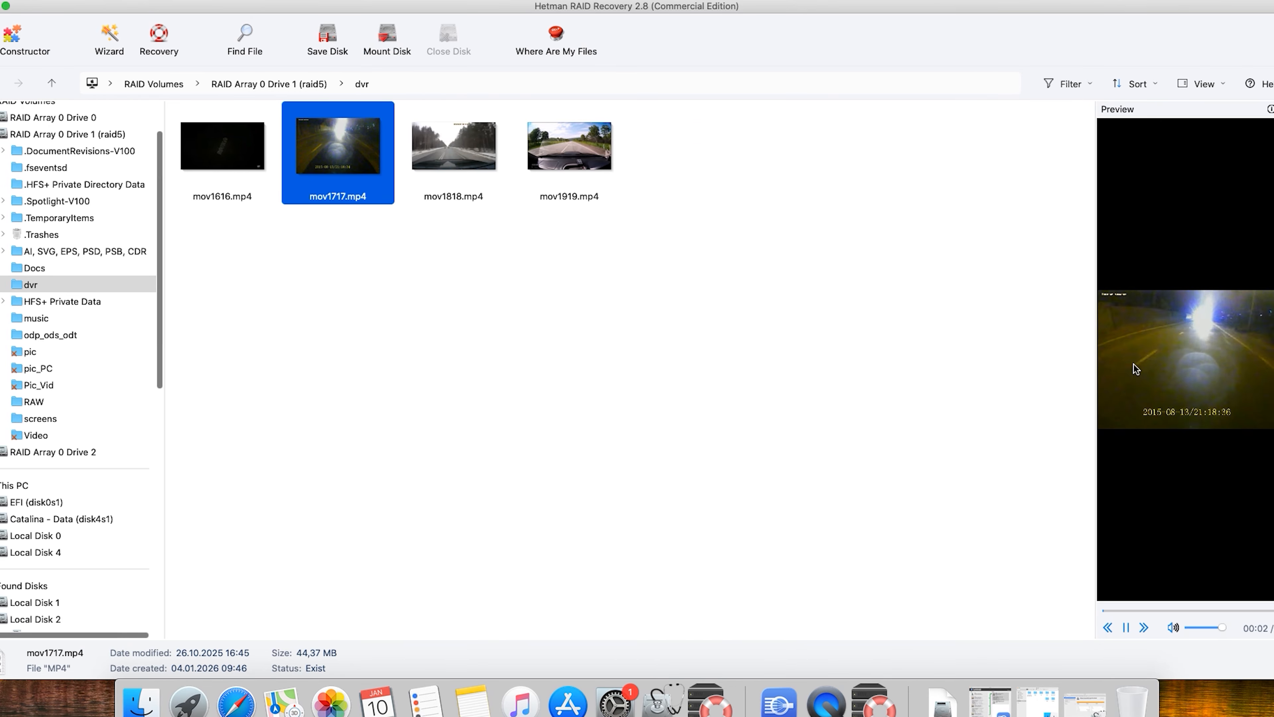
left_click_drag(1096, 361, 1000, 359)
- Open the screens folder and preview its images, including installer-defender-II.png
left_click(52, 83)
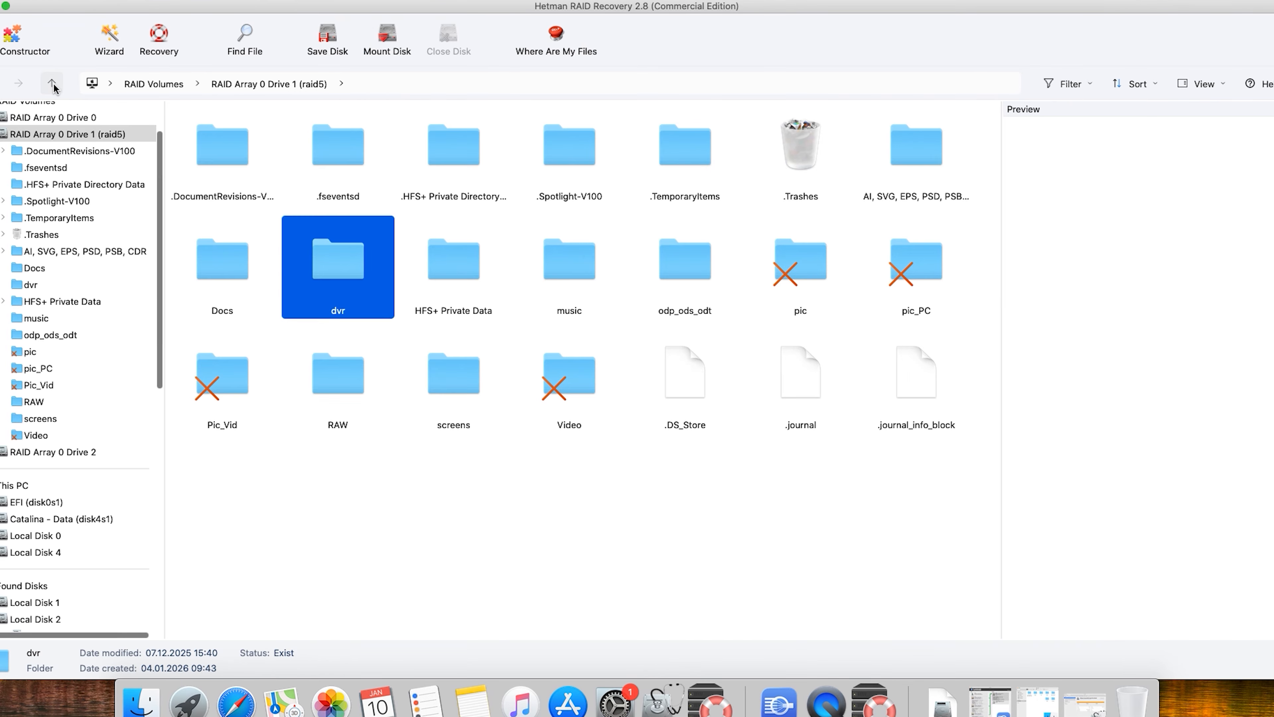
double_click(450, 388)
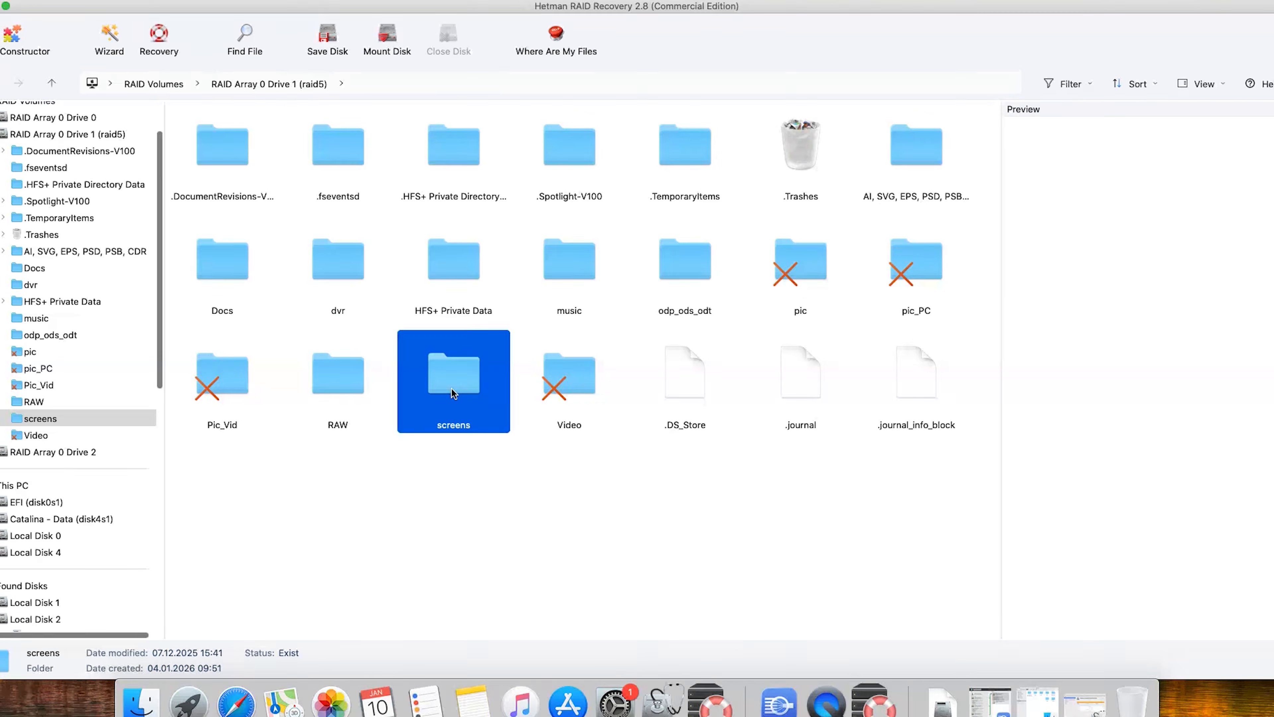
left_click(240, 168)
left_click(337, 255)
- Return to the volume root, open the deleted pic folder, and preview bird-3732867.jpg
left_click(51, 83)
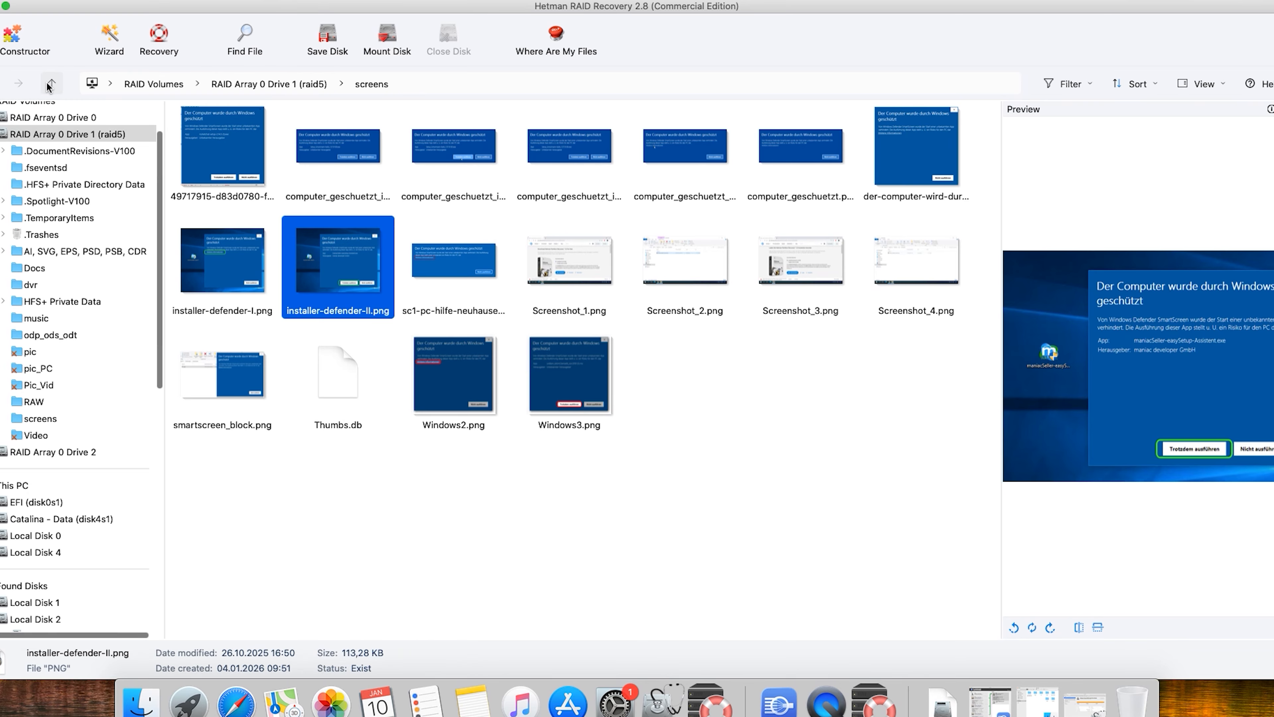
left_click(569, 394)
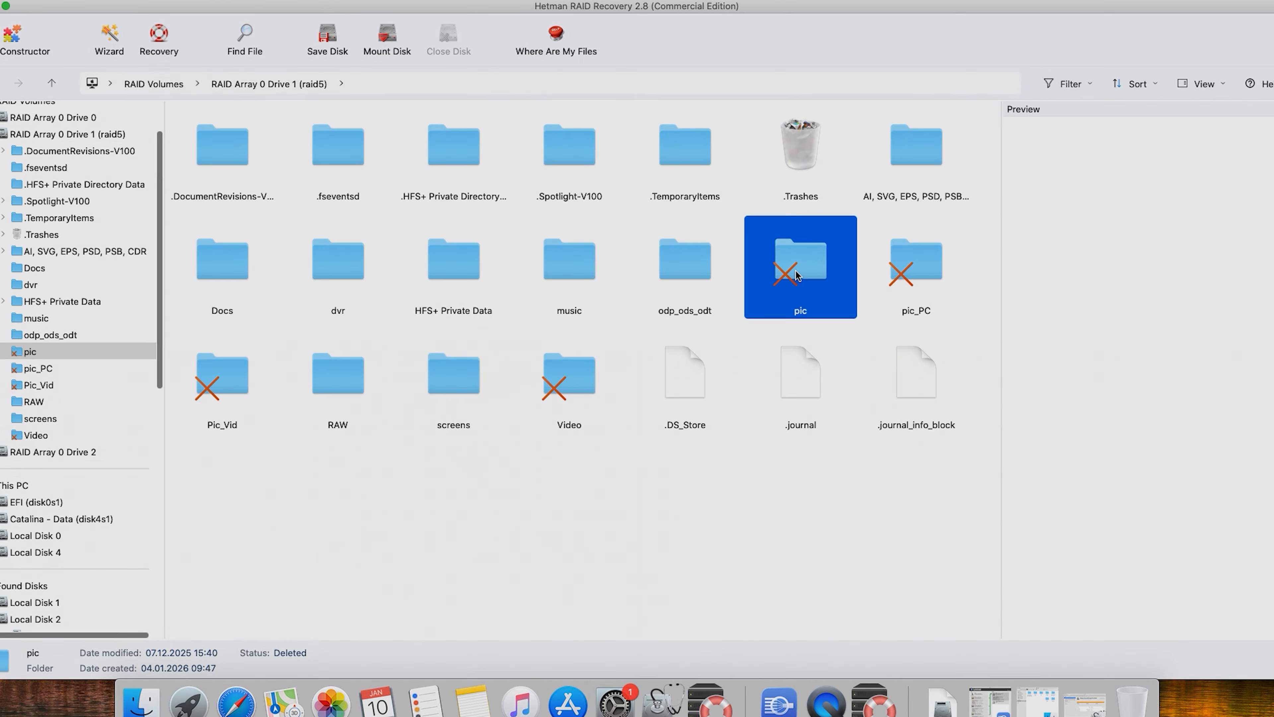
double_click(799, 273)
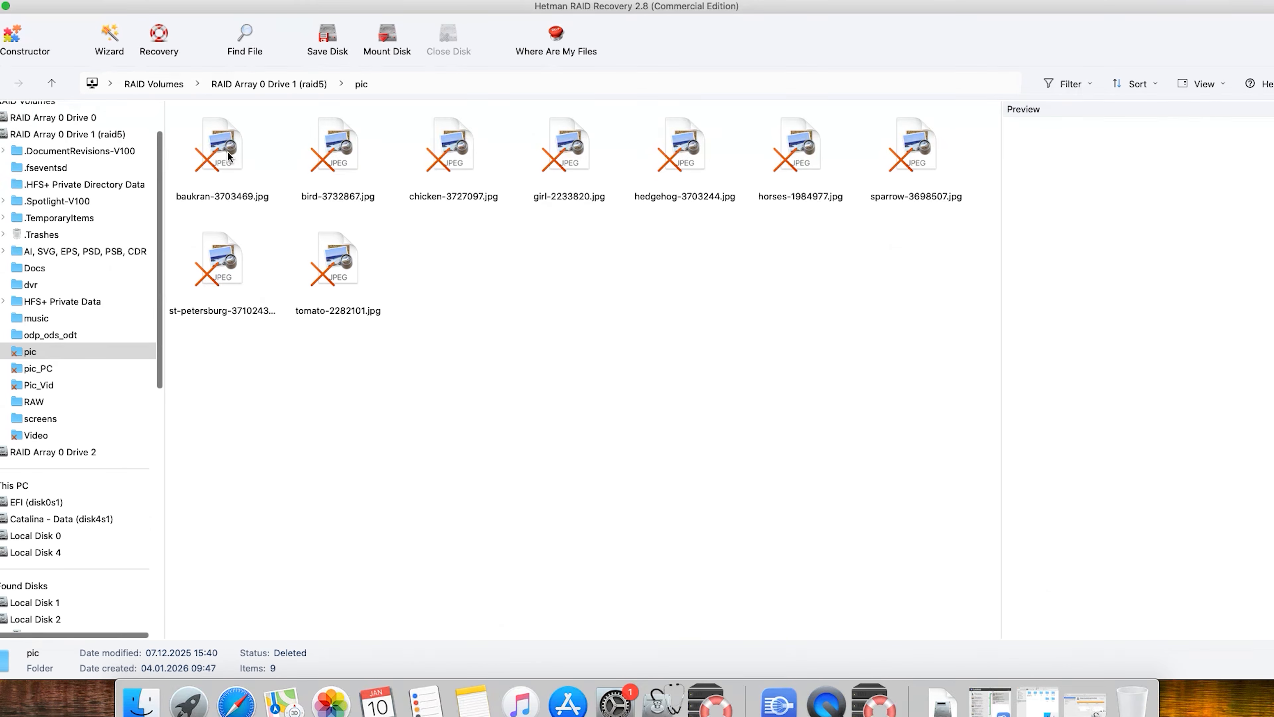
left_click(343, 173)
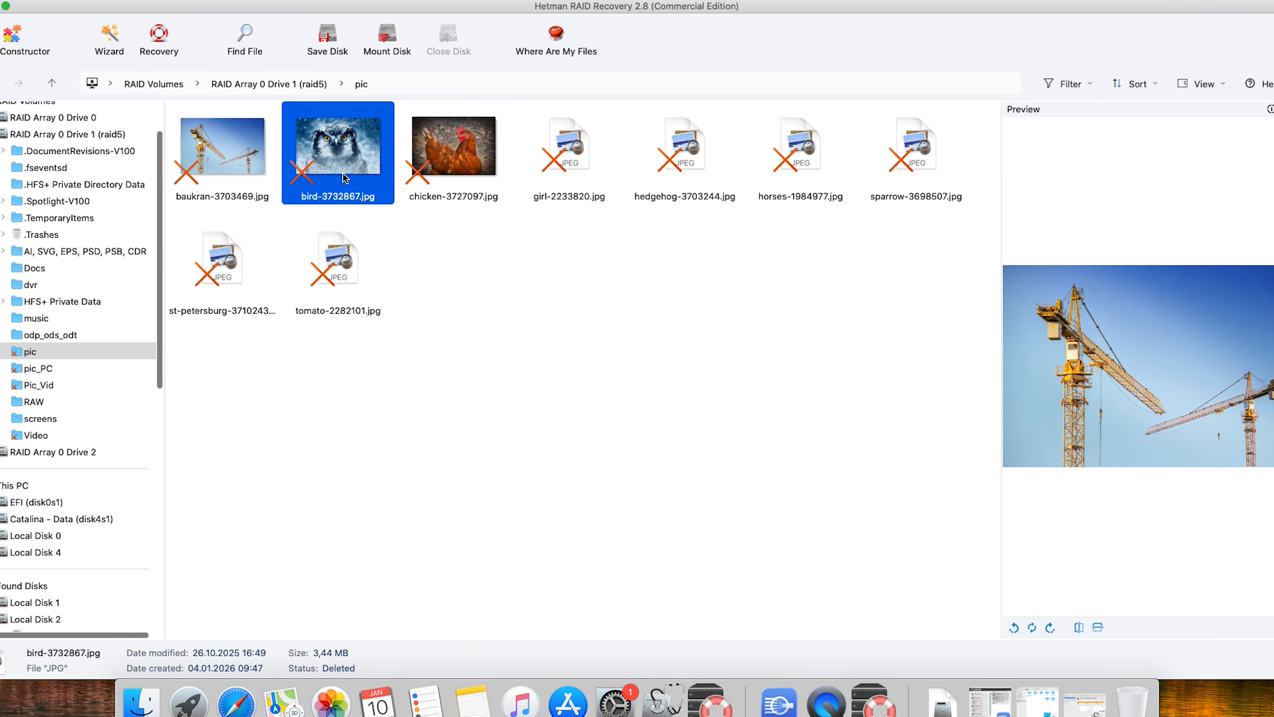
- Preview several photos in the deleted pic_PC folder, and play Cat - 51358.mp4 from the deleted Video folder
left_click(52, 84)
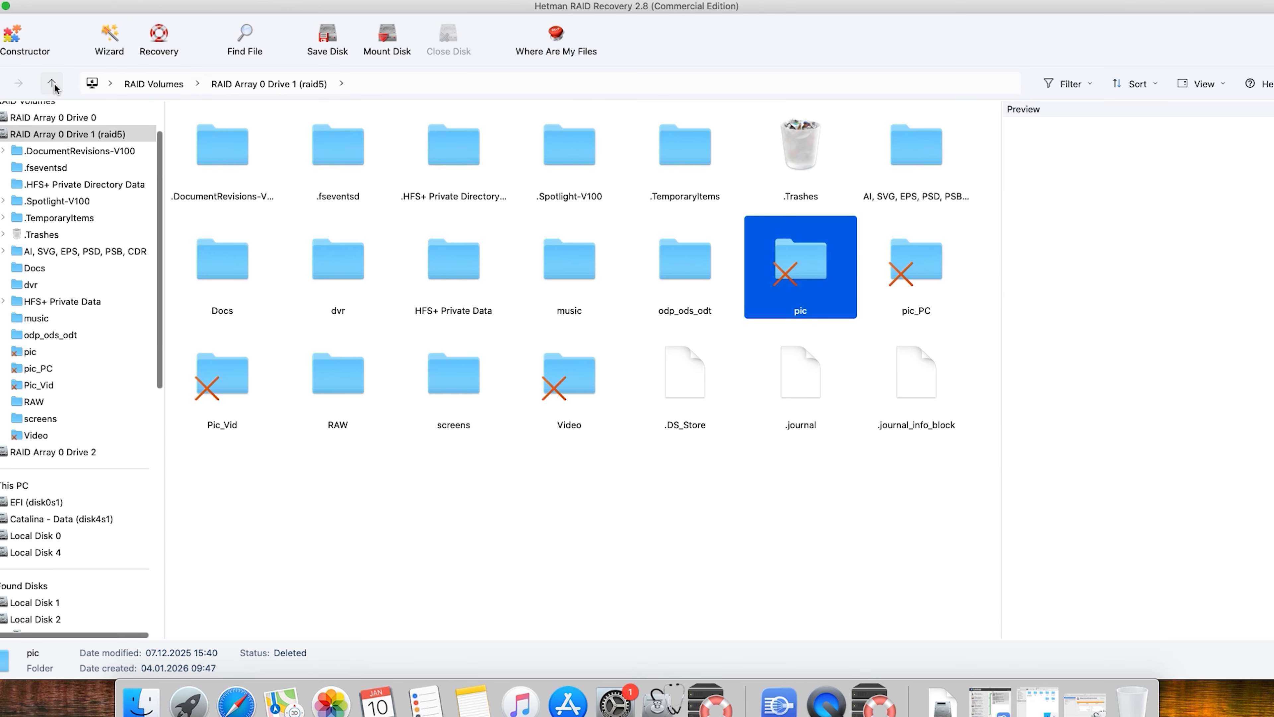
double_click(904, 273)
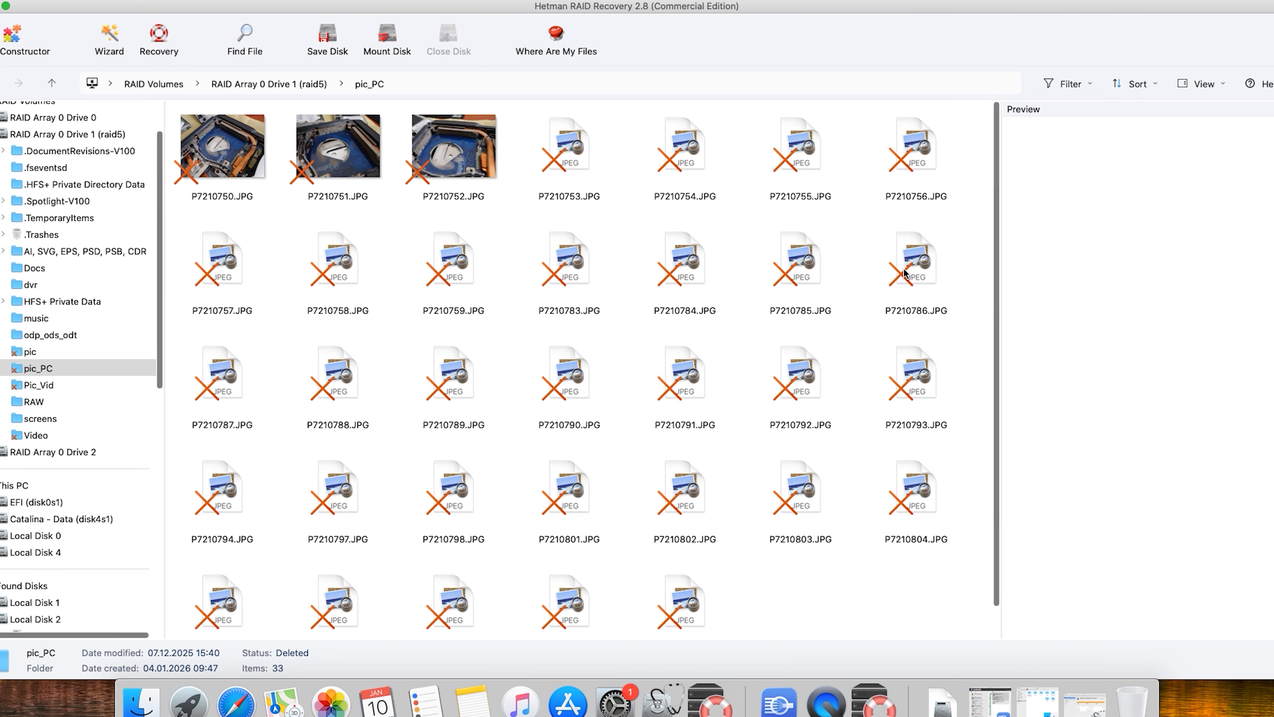
left_click(247, 152)
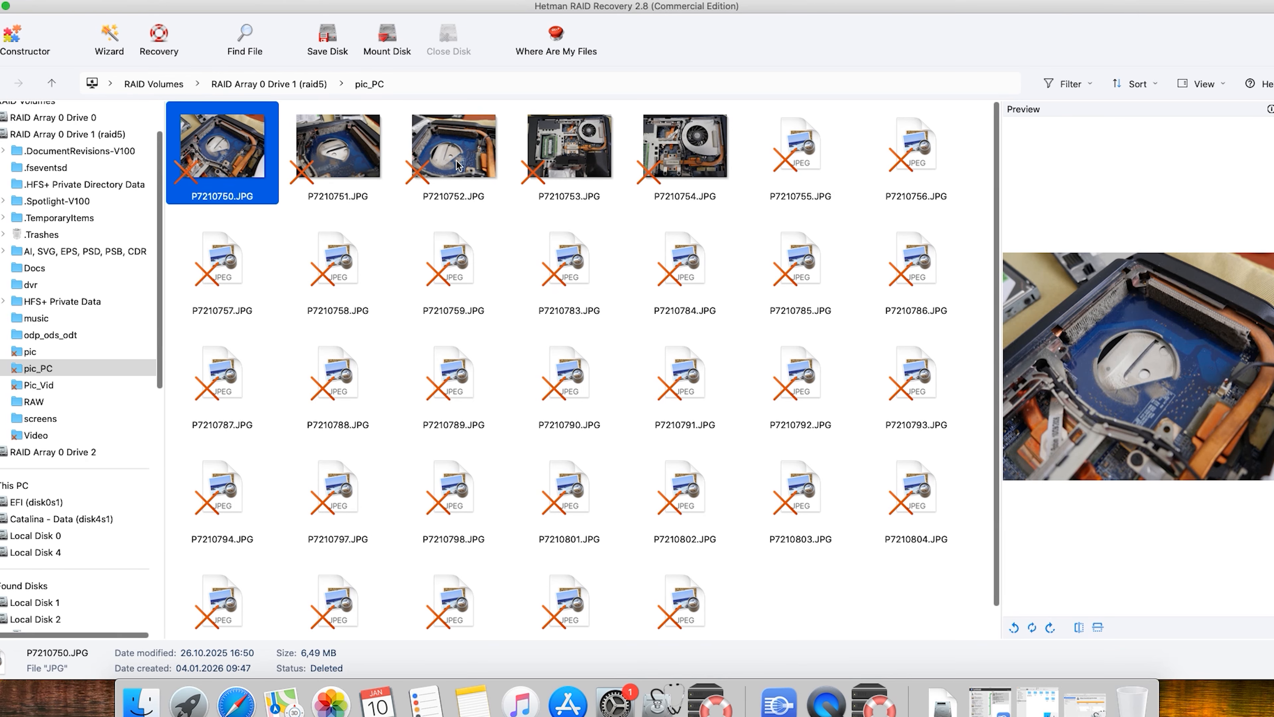
left_click(560, 158)
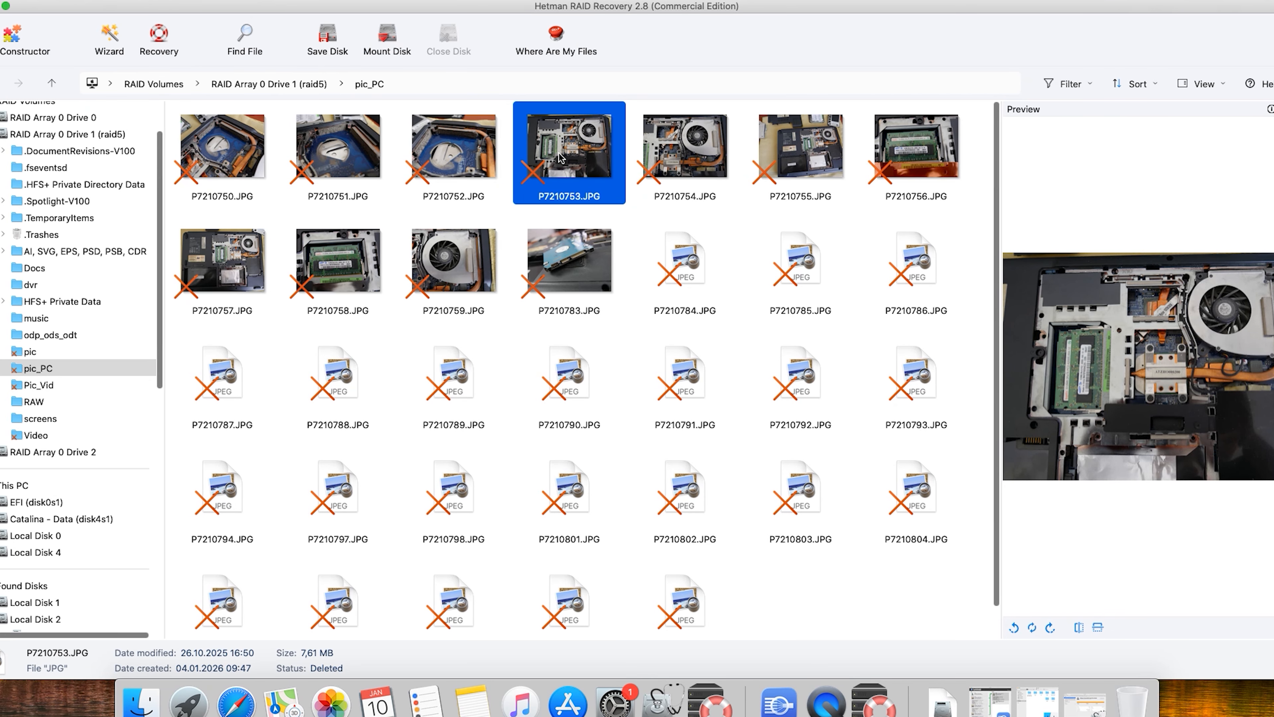
left_click(565, 259)
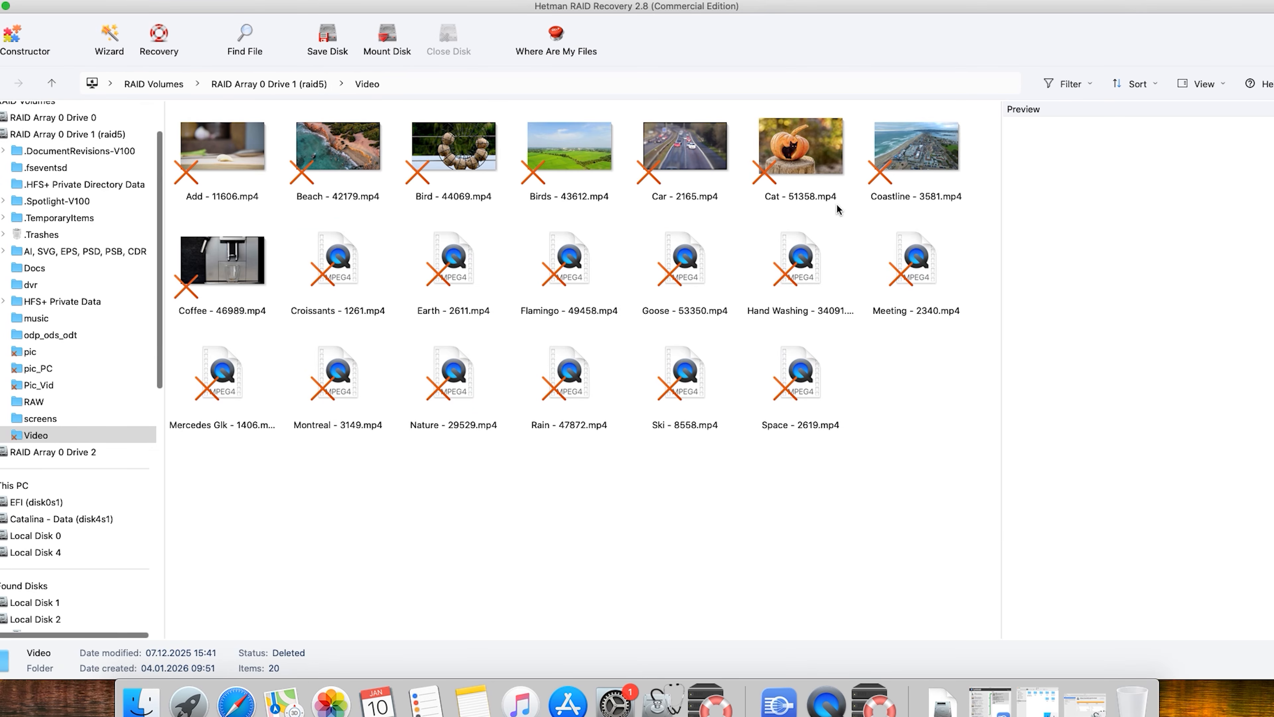
left_click(802, 160)
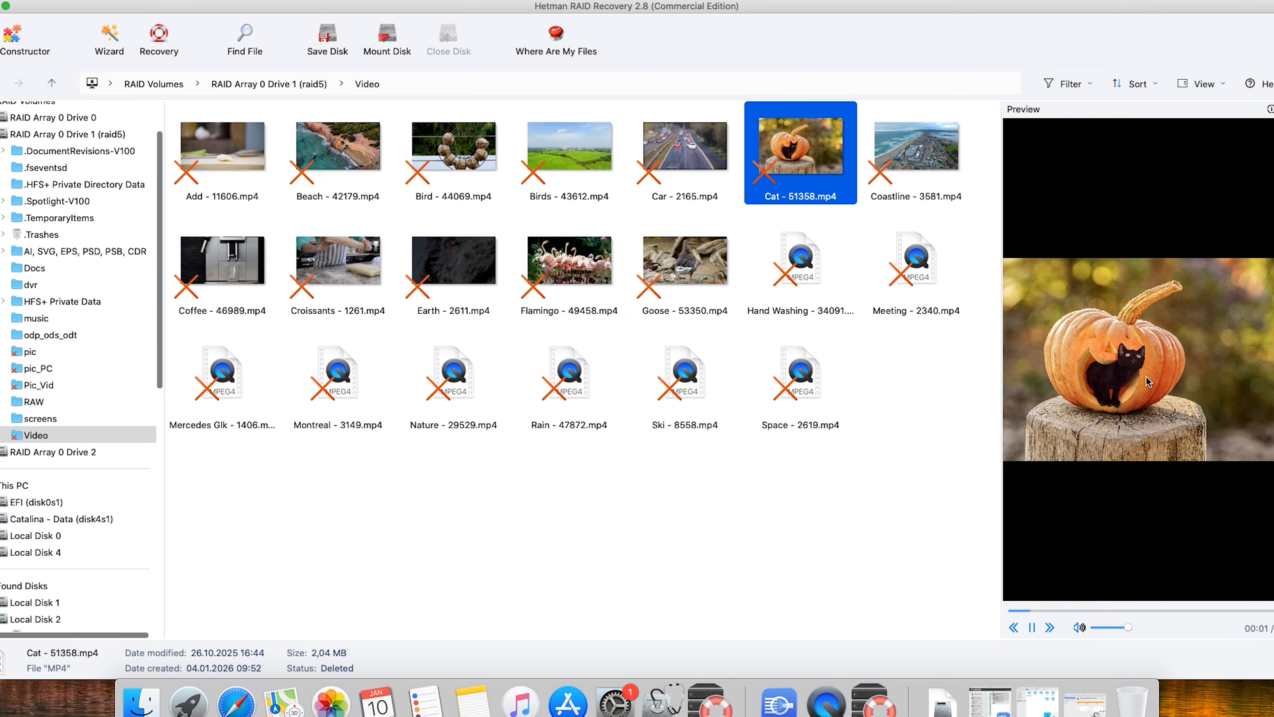
- Recover the folders from pic through Video to the hard disk, into Restored Files in Documents, keeping the folder structure
left_click(51, 84)
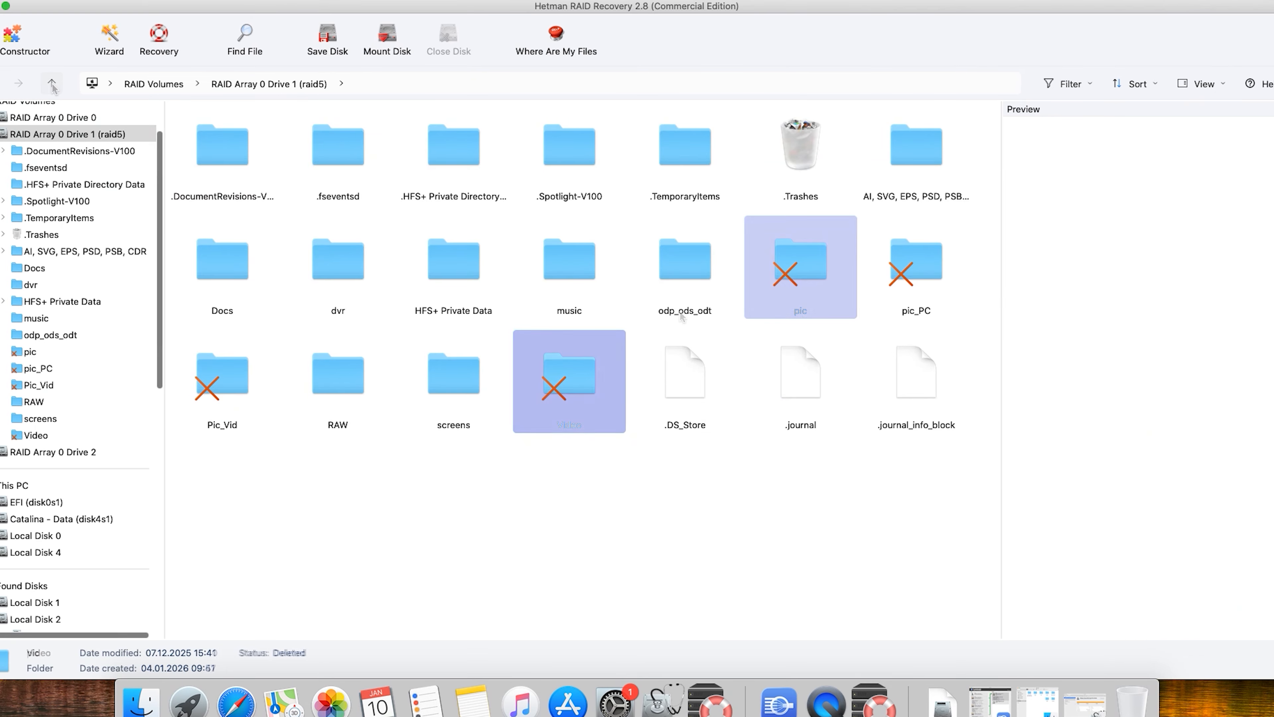
left_click(800, 266, "shift")
left_click(169, 41)
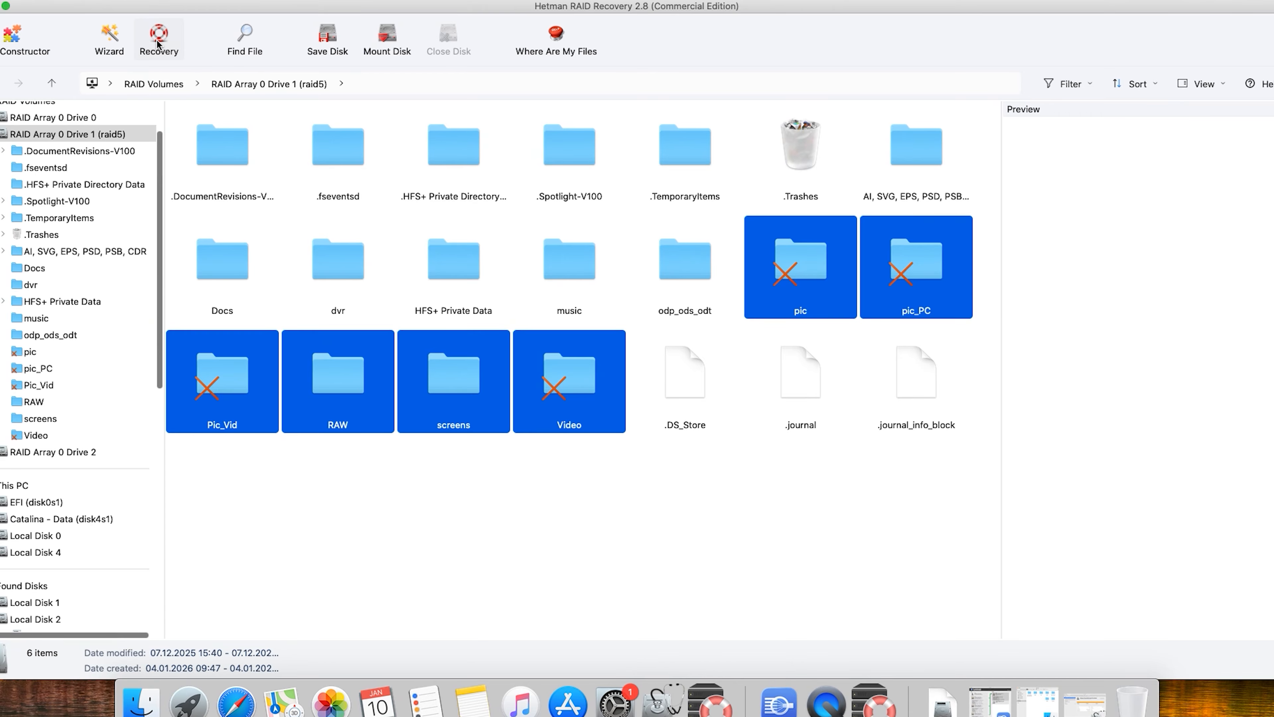
left_click(759, 510)
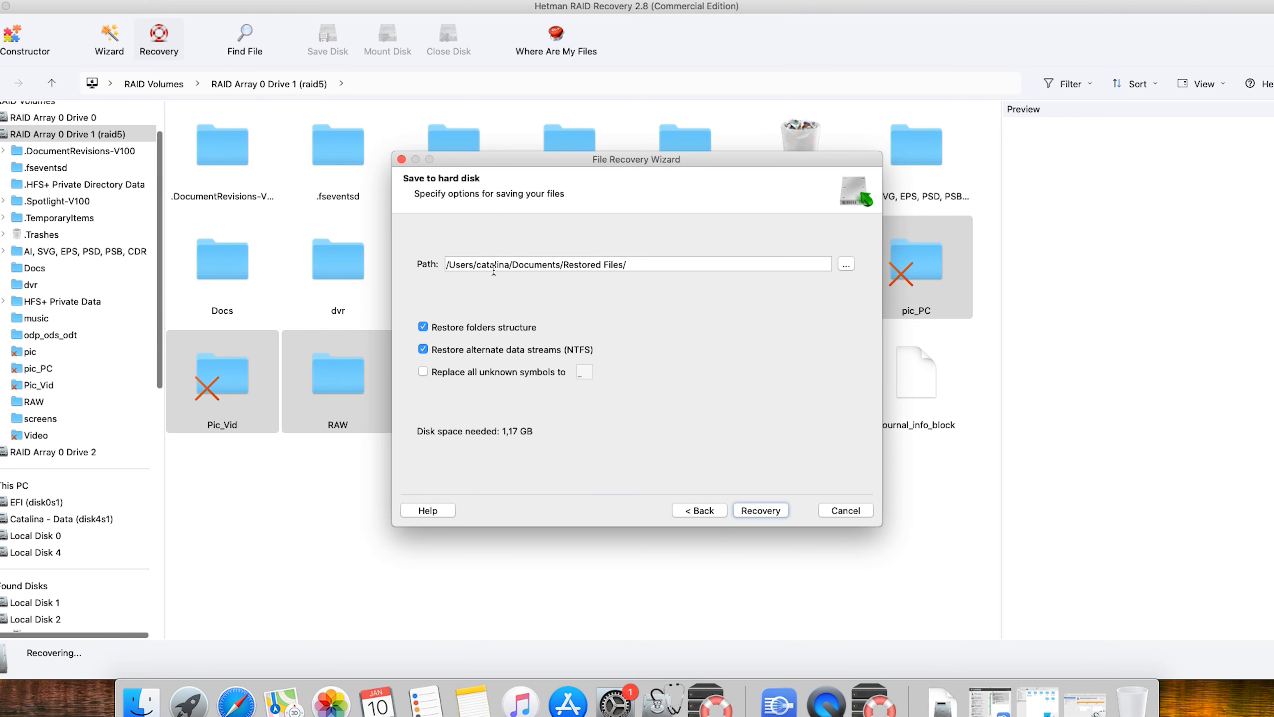
left_click(761, 510)
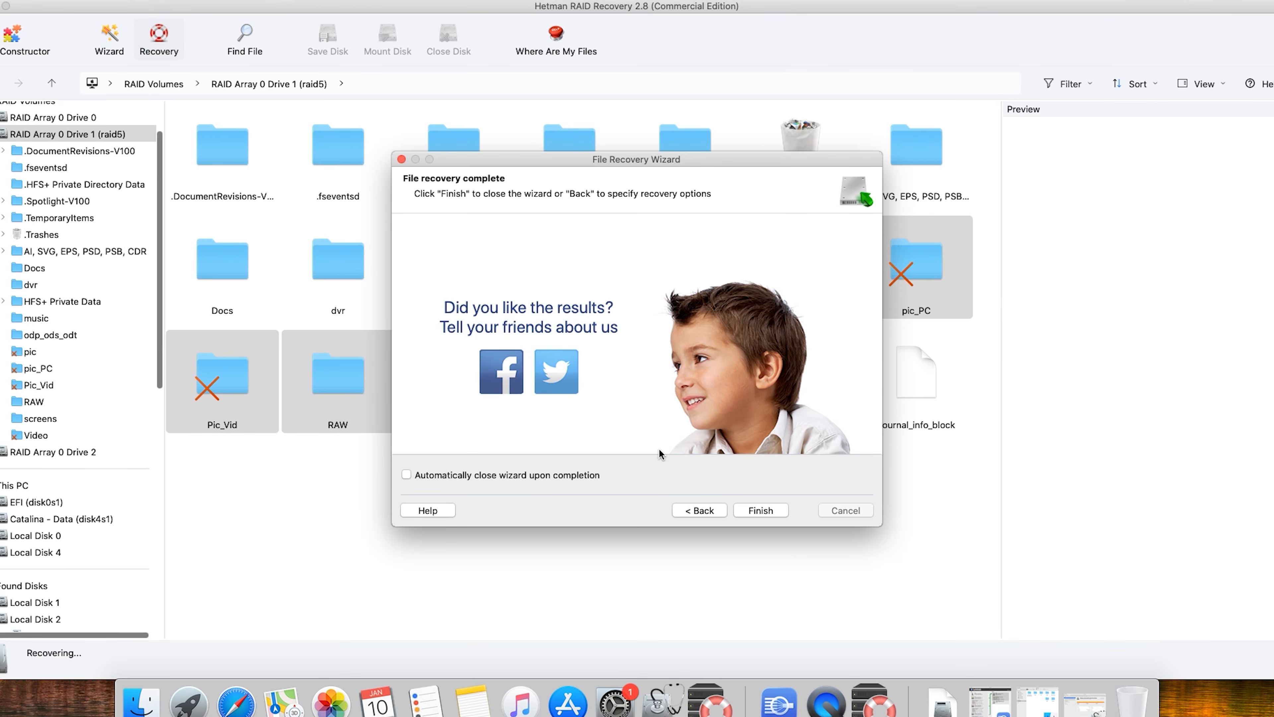
left_click(770, 510)
- Switch to Finder and check the recovered images in the pic folder of Restored Files under Documents
left_click(1, 6)
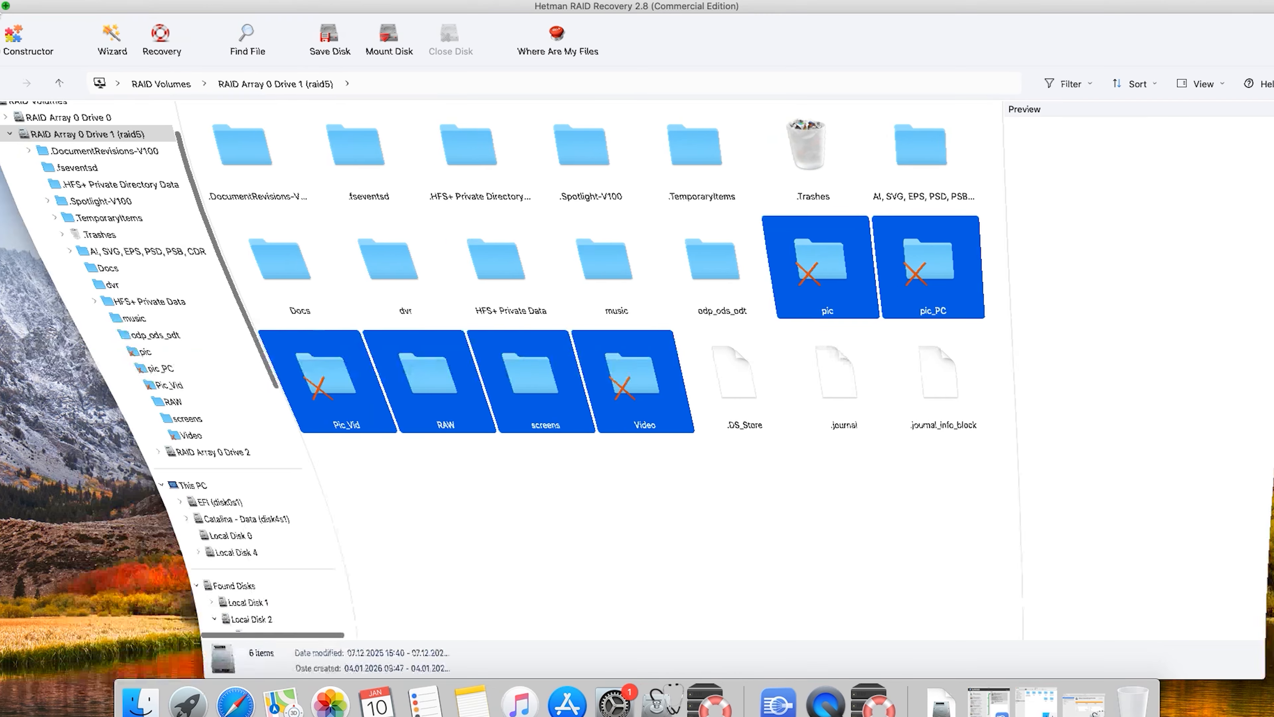
left_click(119, 703)
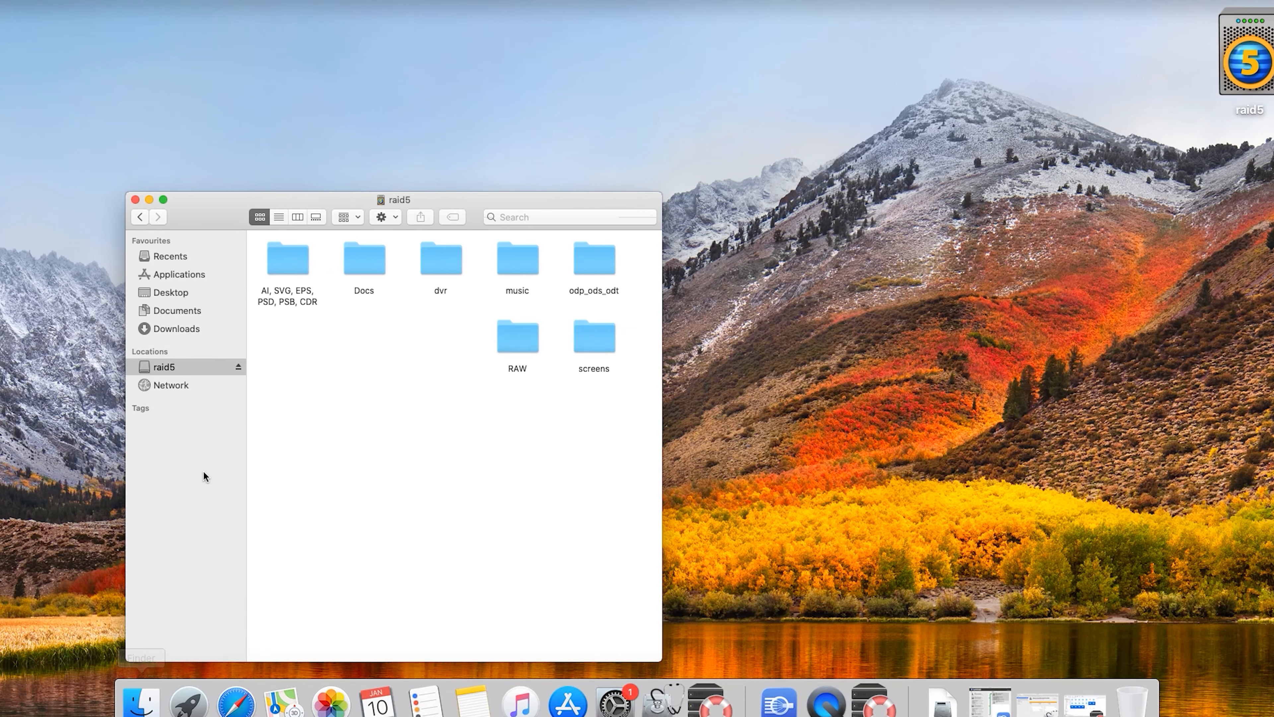
left_click(185, 310)
double_click(356, 259)
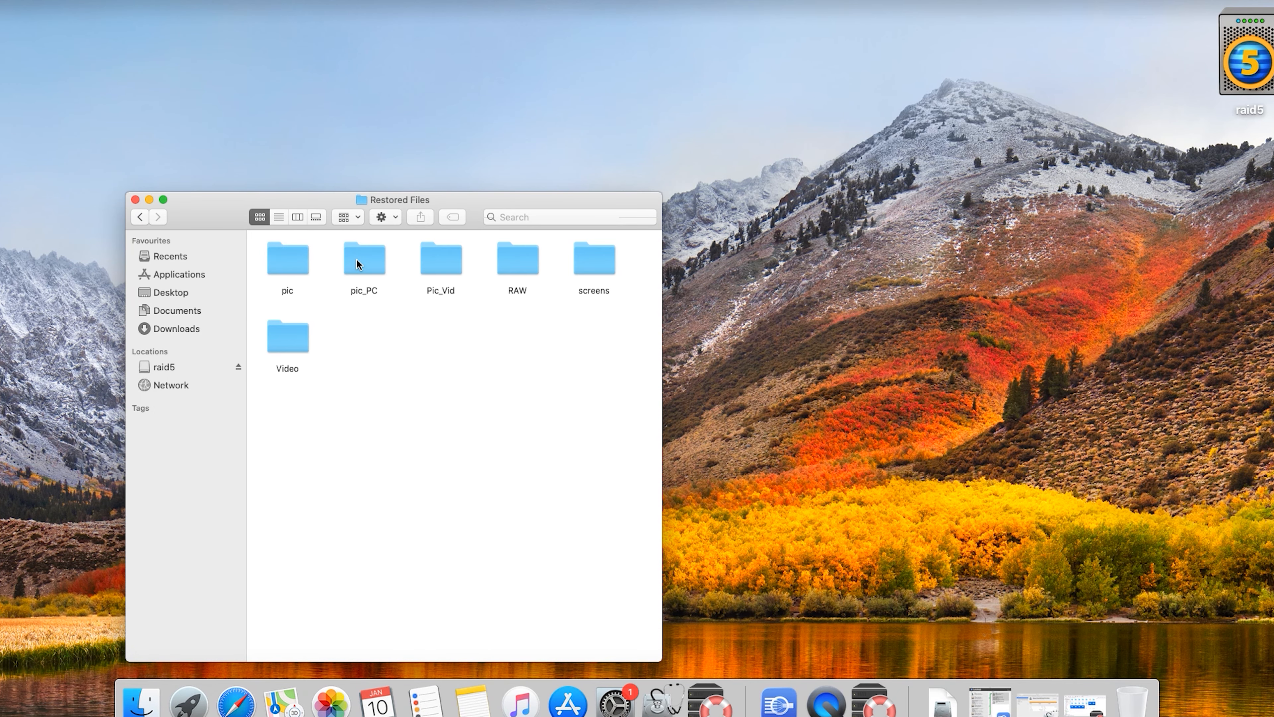
double_click(351, 286)
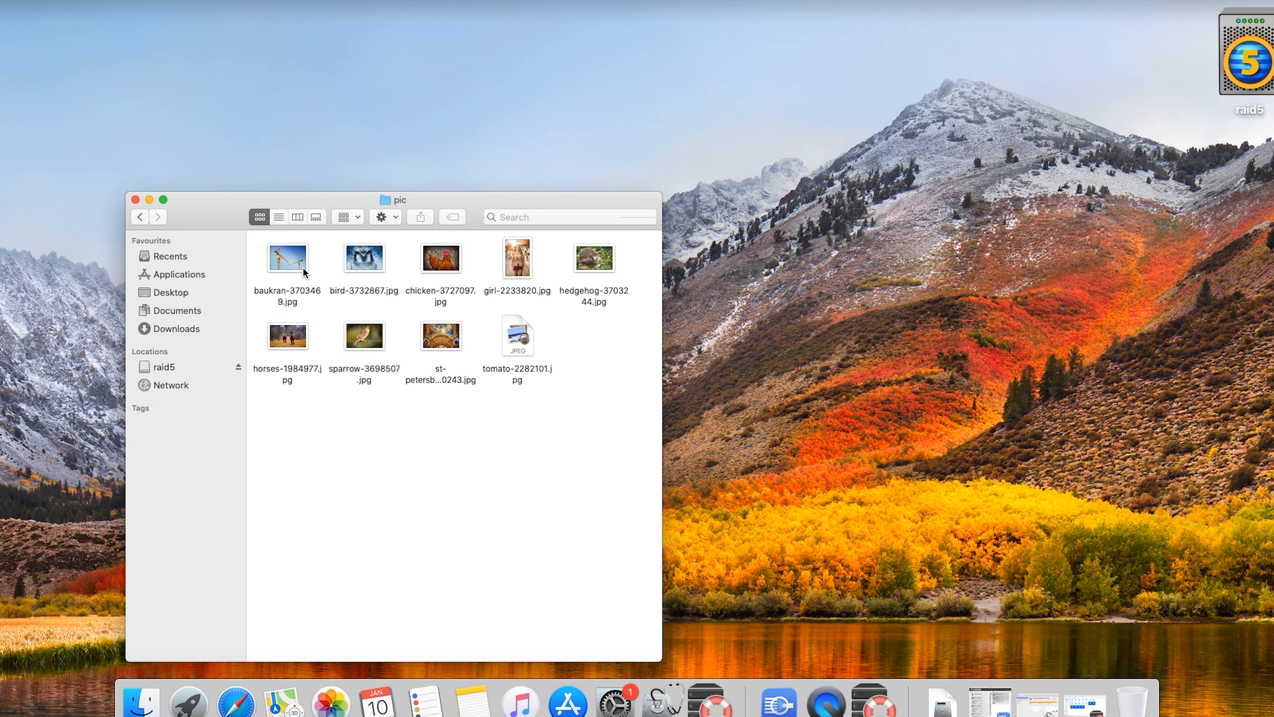
left_click(287, 259)
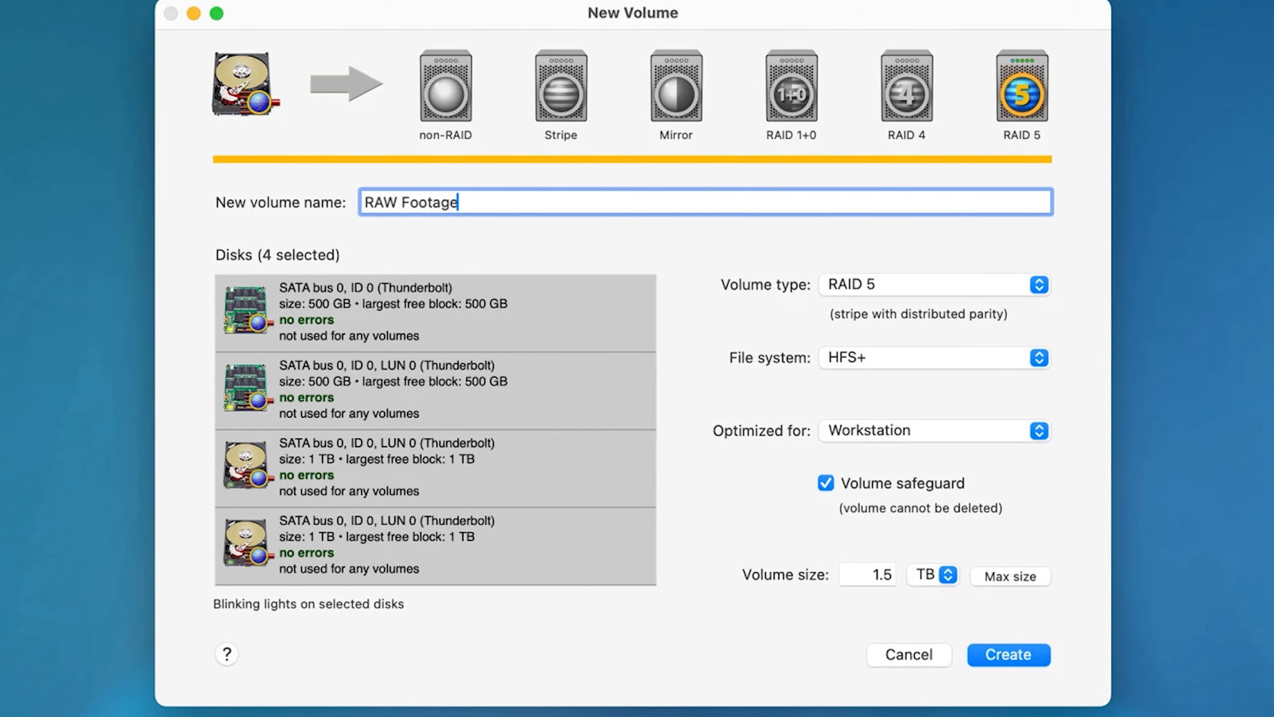